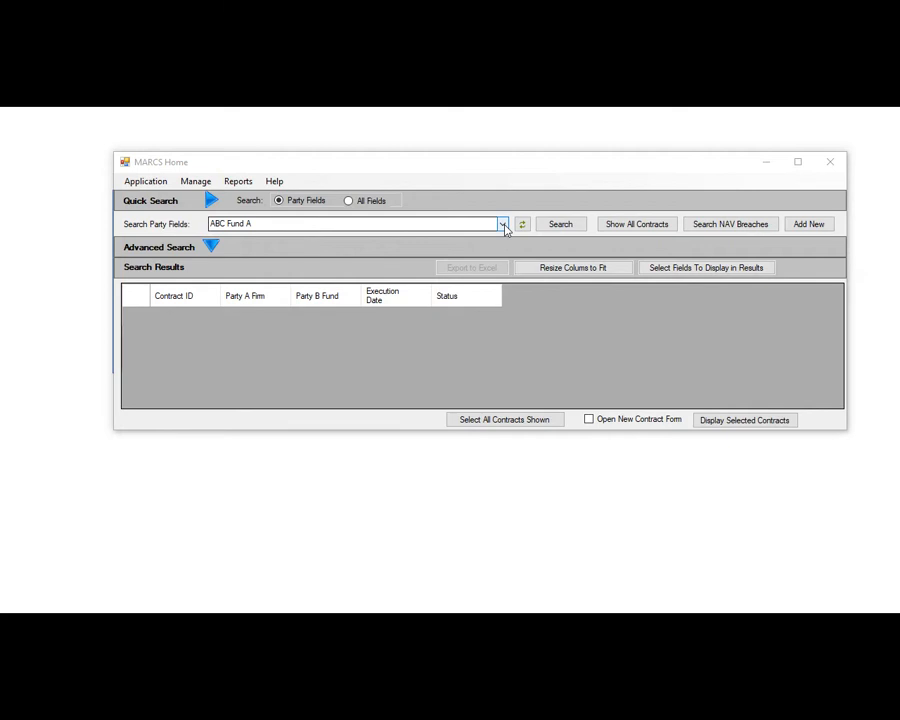
# Step: Search the party fields for contracts involving Firm Bank 1
pyautogui.click(503, 224)
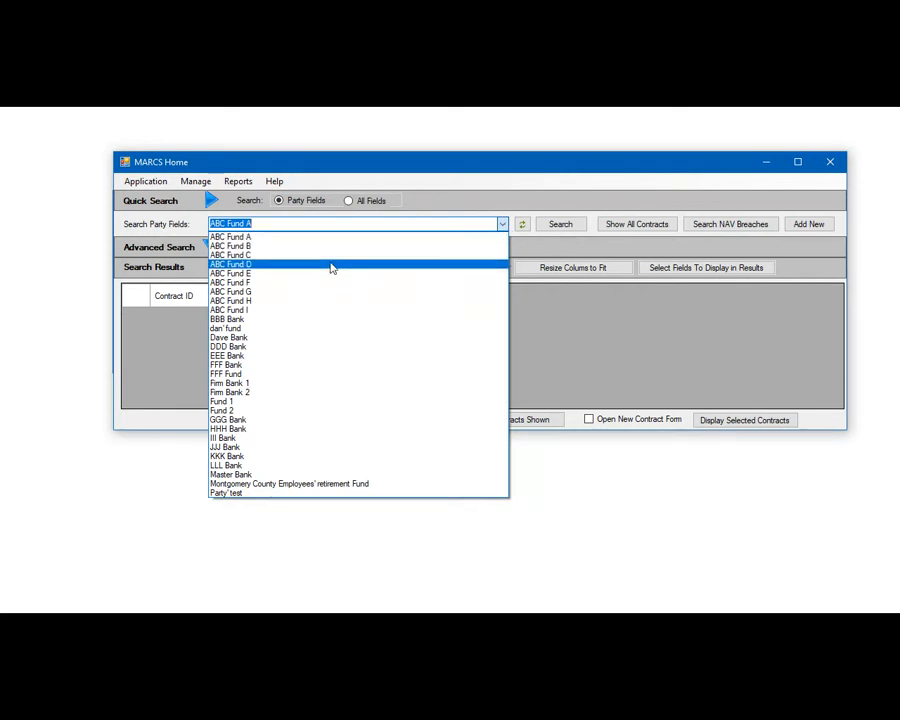
pyautogui.click(259, 384)
pyautogui.click(559, 225)
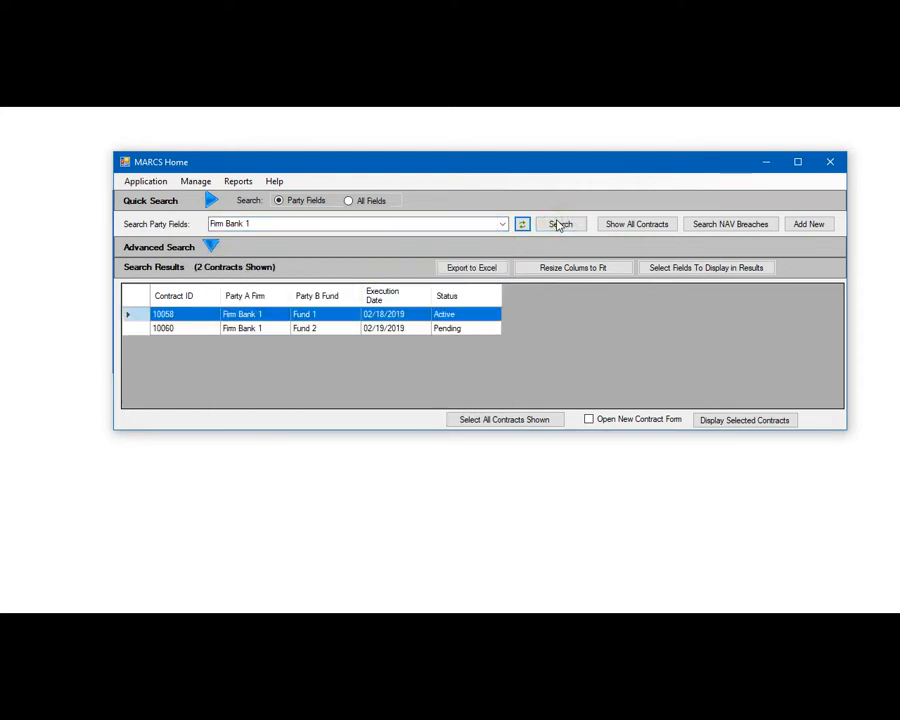
# Step: List all contracts, select every one shown and display them in the contract form
pyautogui.click(634, 226)
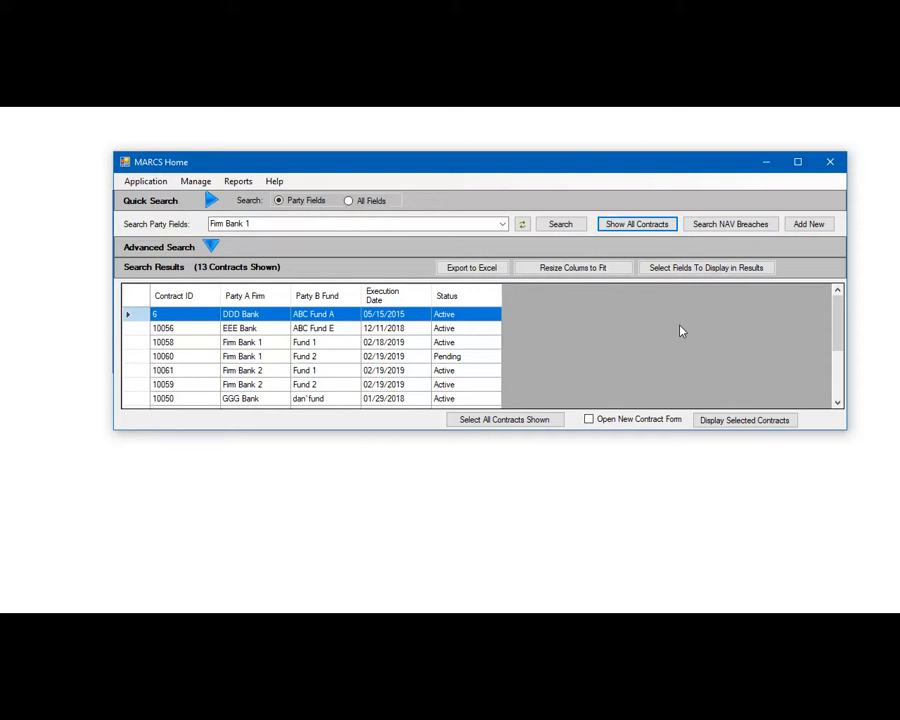
pyautogui.moveTo(837, 316)
pyautogui.mouseDown()
pyautogui.moveTo(840, 342)
pyautogui.moveTo(842, 293)
pyautogui.mouseUp()
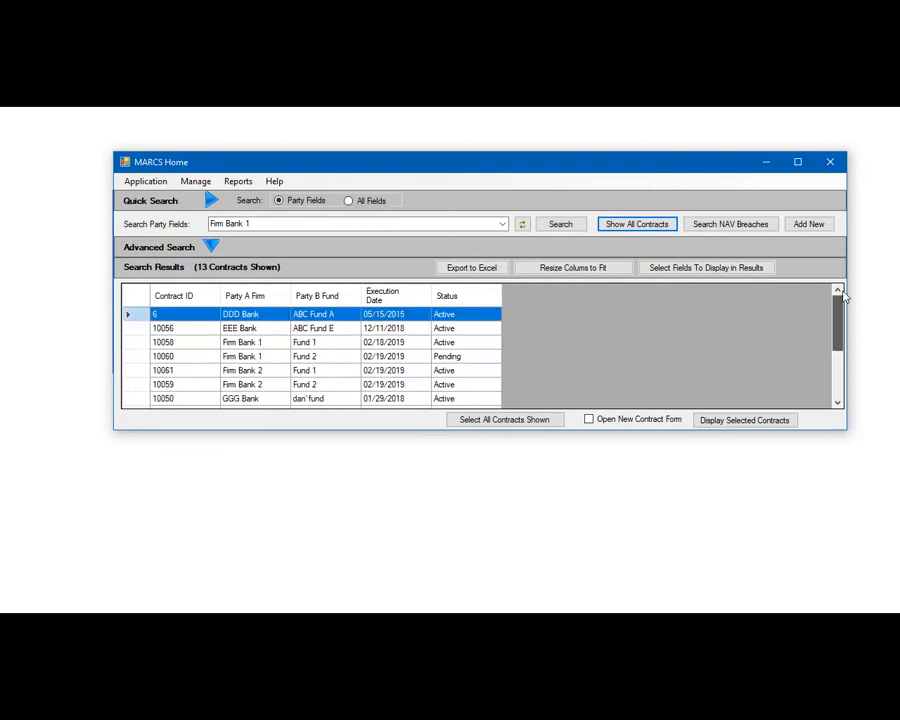
pyautogui.click(507, 421)
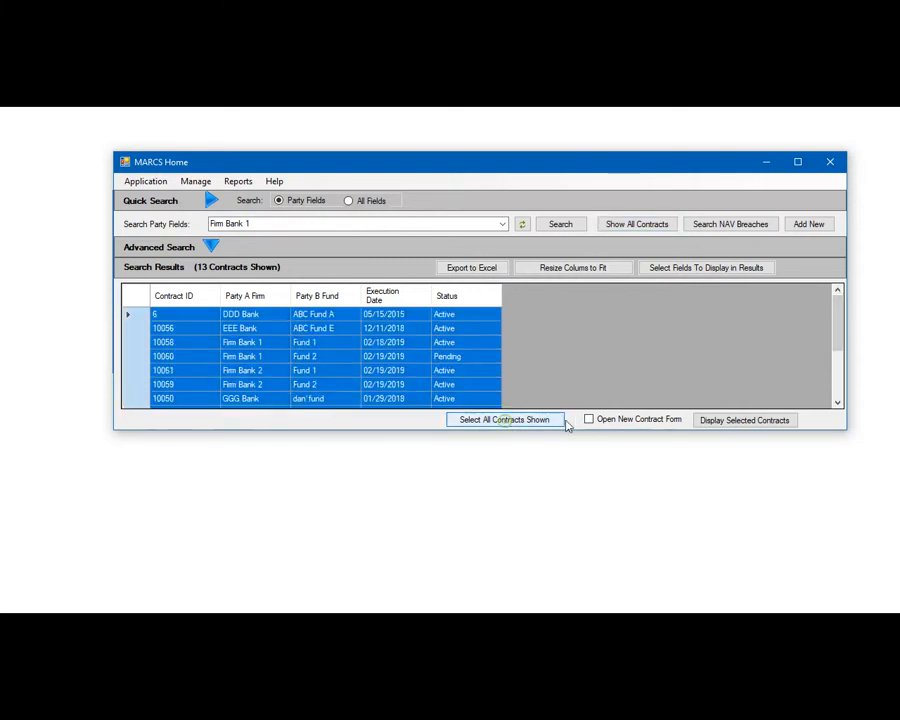
pyautogui.click(738, 421)
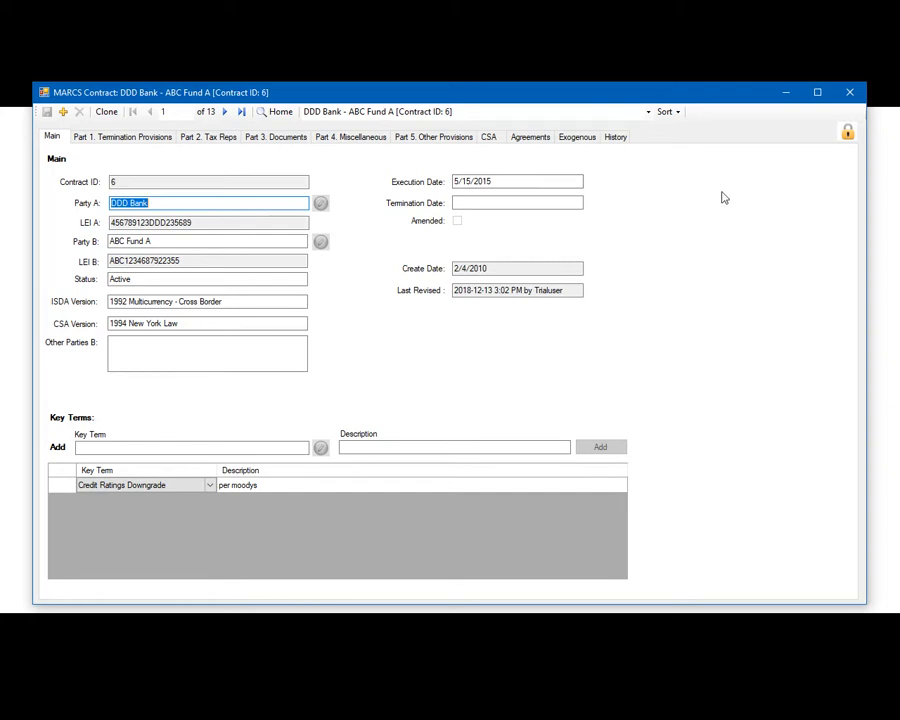
# Step: Unlock the DDD Bank - ABC Fund A contract for editing and review Party A's firm record with its addresses
pyautogui.click(845, 132)
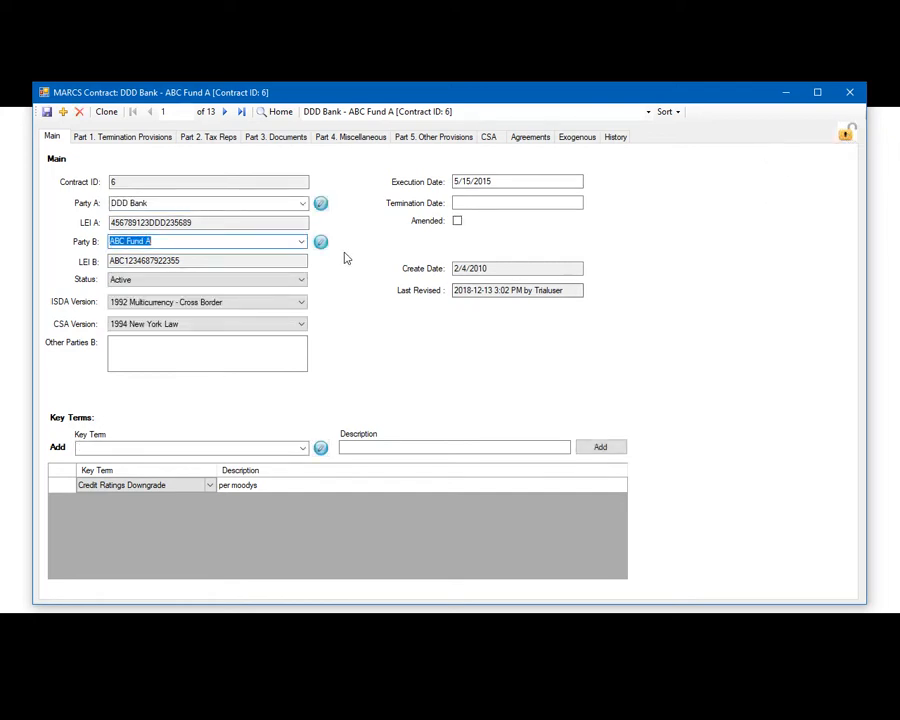
pyautogui.click(321, 204)
pyautogui.click(486, 258)
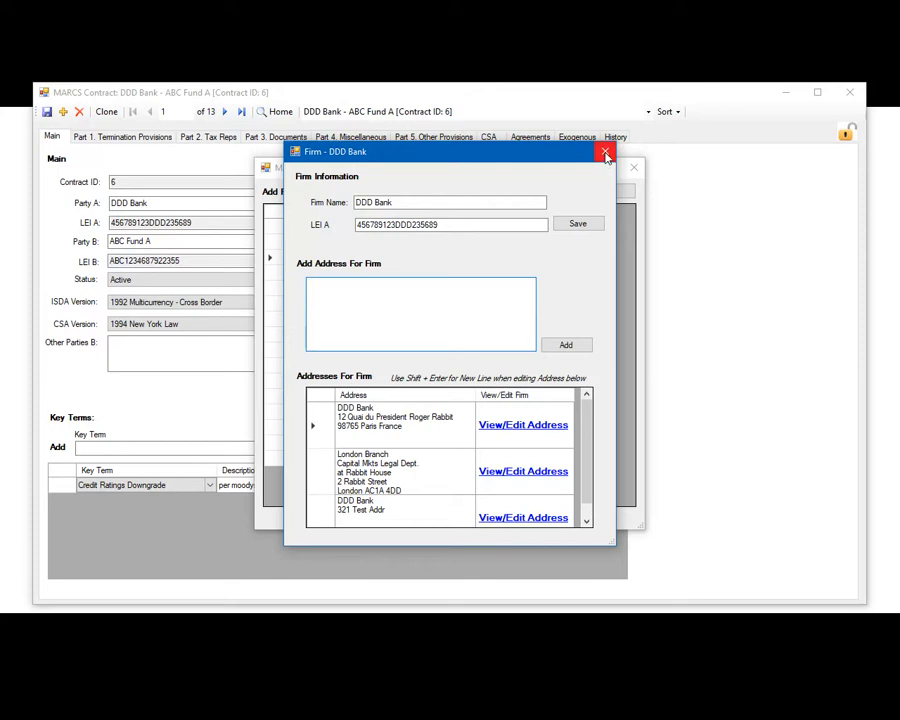
pyautogui.click(604, 153)
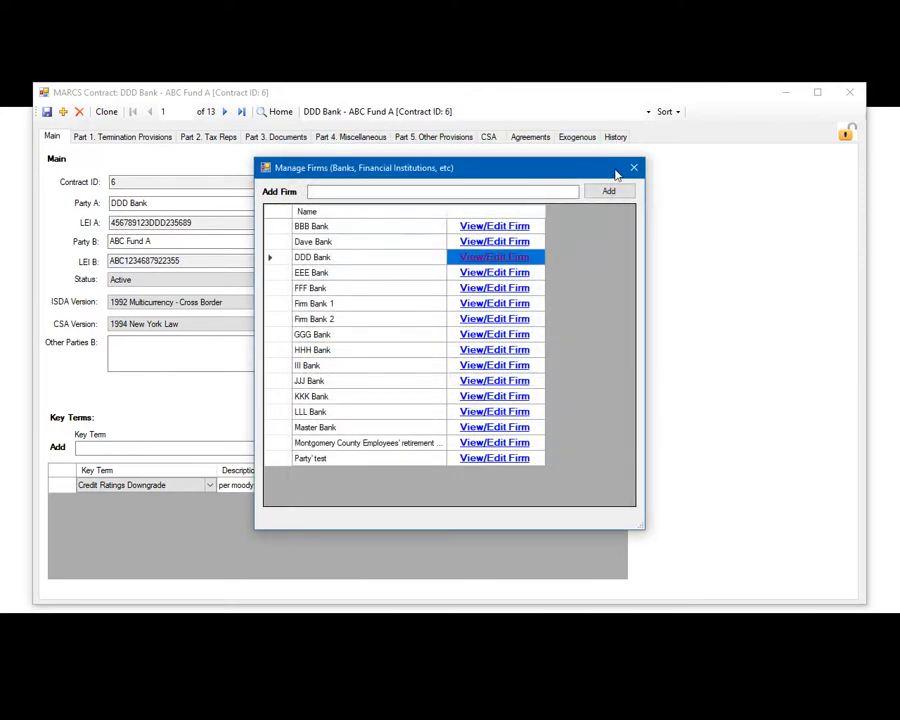
pyautogui.click(633, 169)
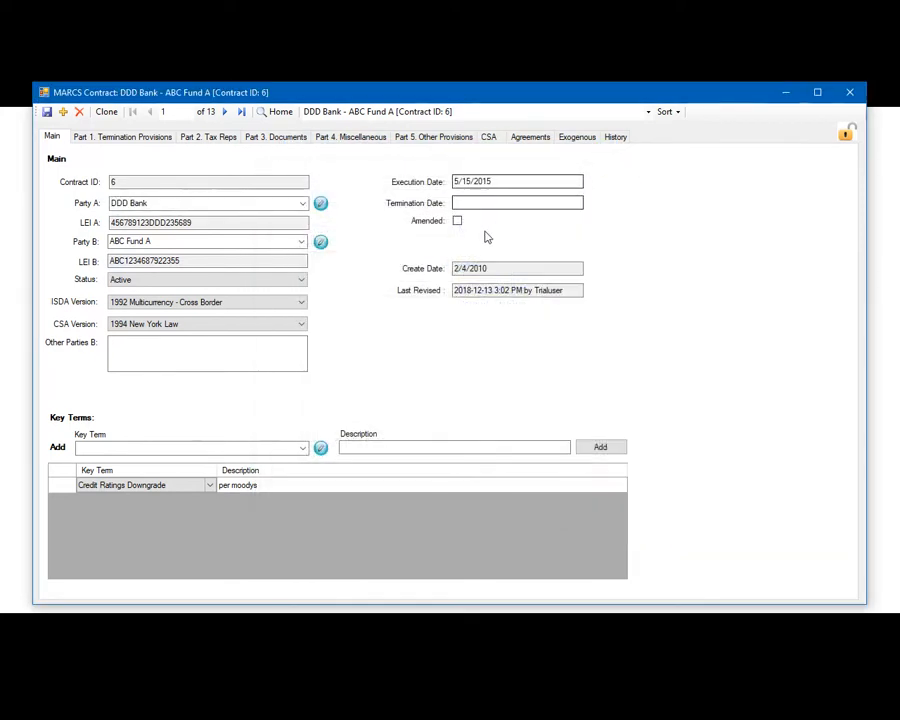
# Step: Review the choices offered for the contract's status, CSA version and key term
pyautogui.click(304, 284)
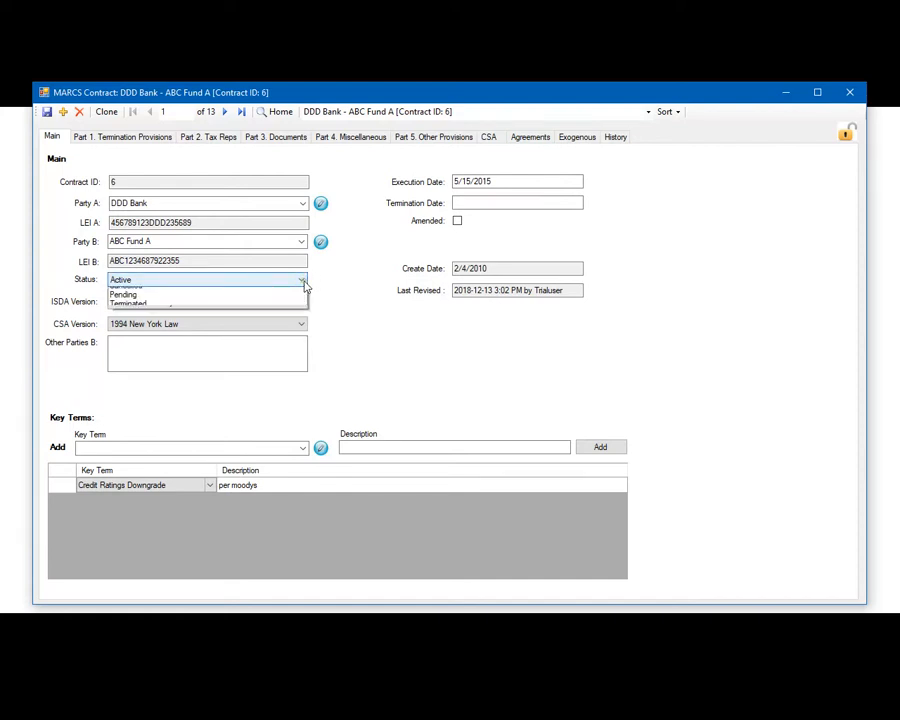
pyautogui.click(331, 307)
pyautogui.click(301, 324)
pyautogui.click(303, 448)
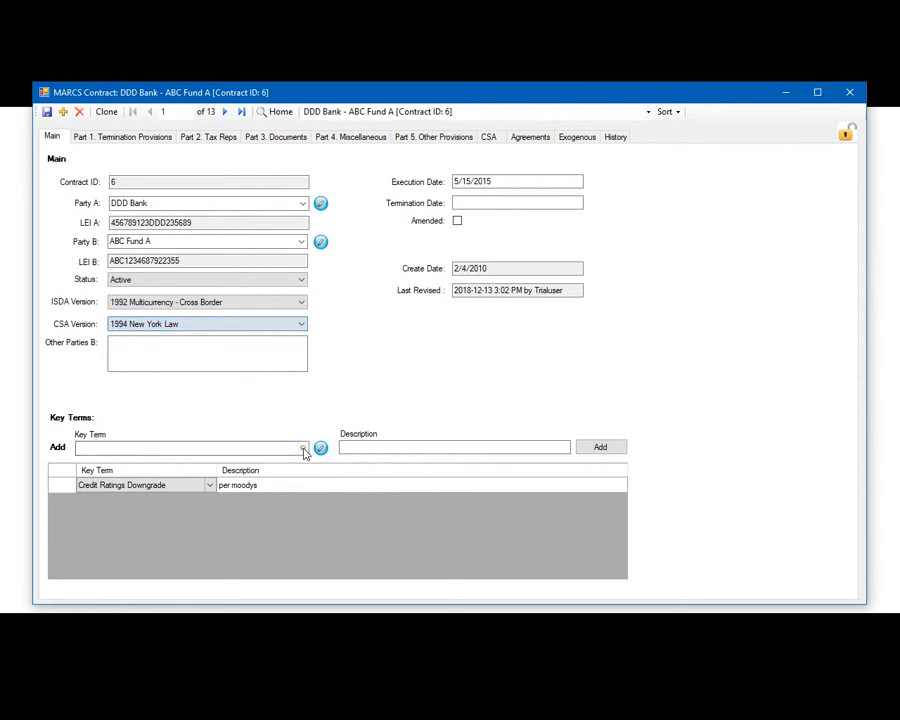
pyautogui.click(303, 448)
pyautogui.click(343, 345)
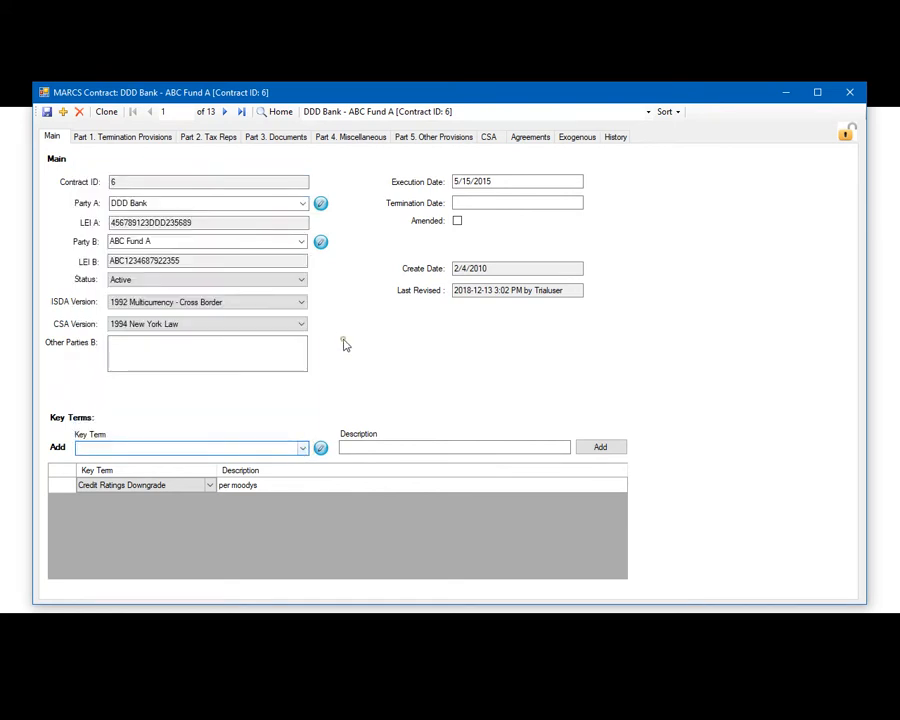
# Step: In the termination provisions, set the new net asset value entry's trigger to 0.25 and review its NAV decline and NAV sampling choices
pyautogui.click(136, 140)
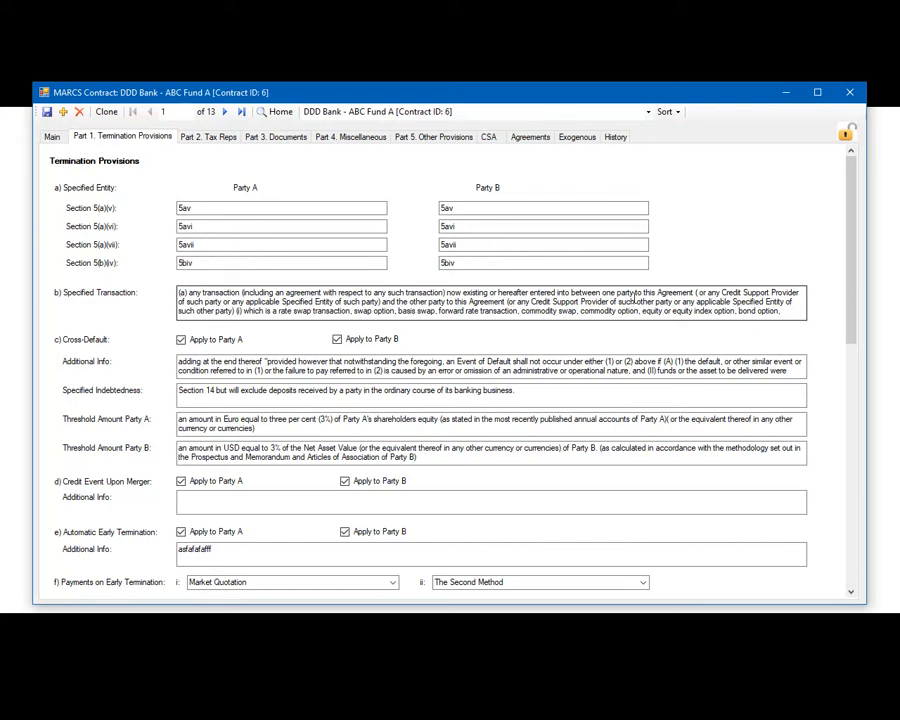
pyautogui.moveTo(846, 295); pyautogui.dragTo(854, 546)
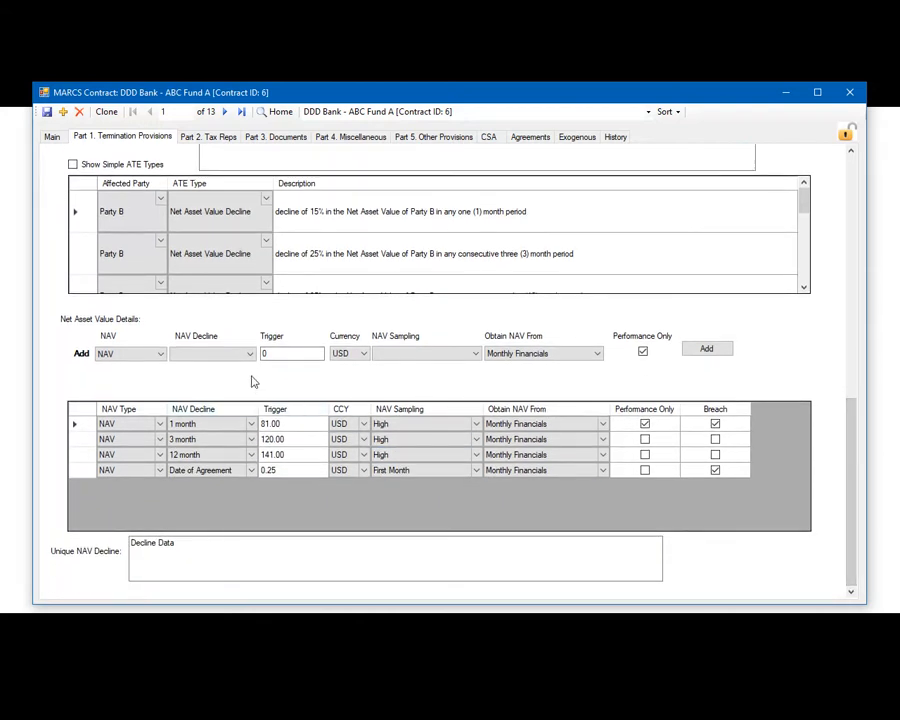
pyautogui.click(251, 356)
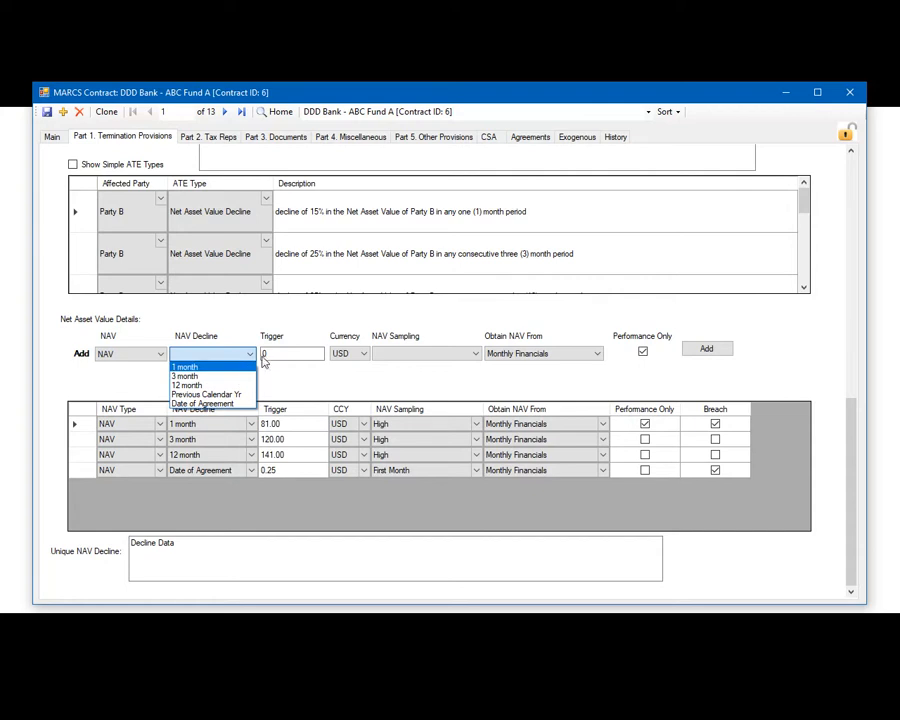
pyautogui.click(268, 357)
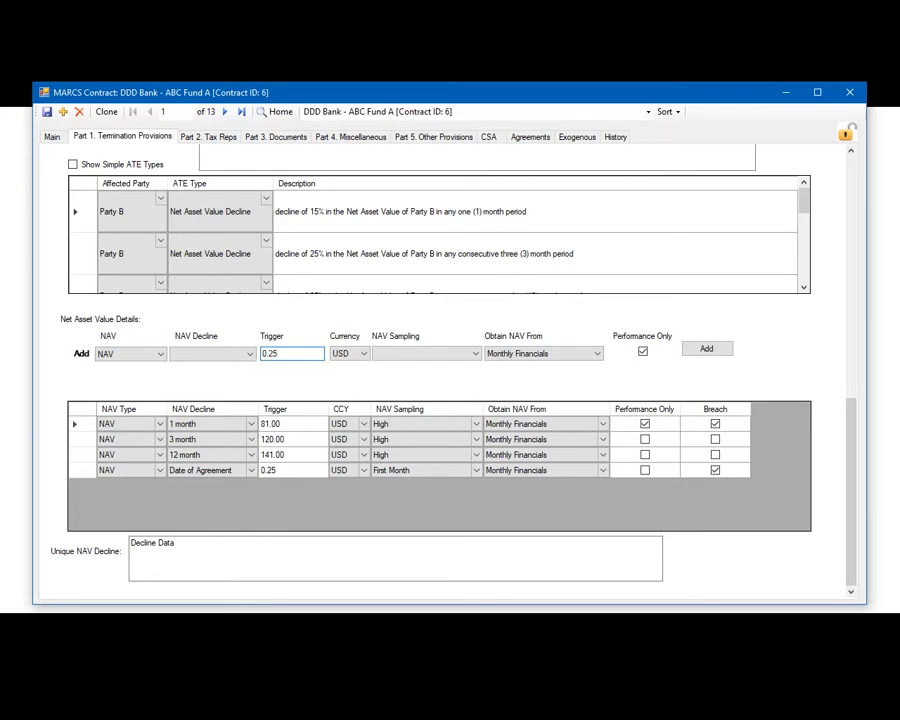
pyautogui.write('.25')
pyautogui.click(474, 356)
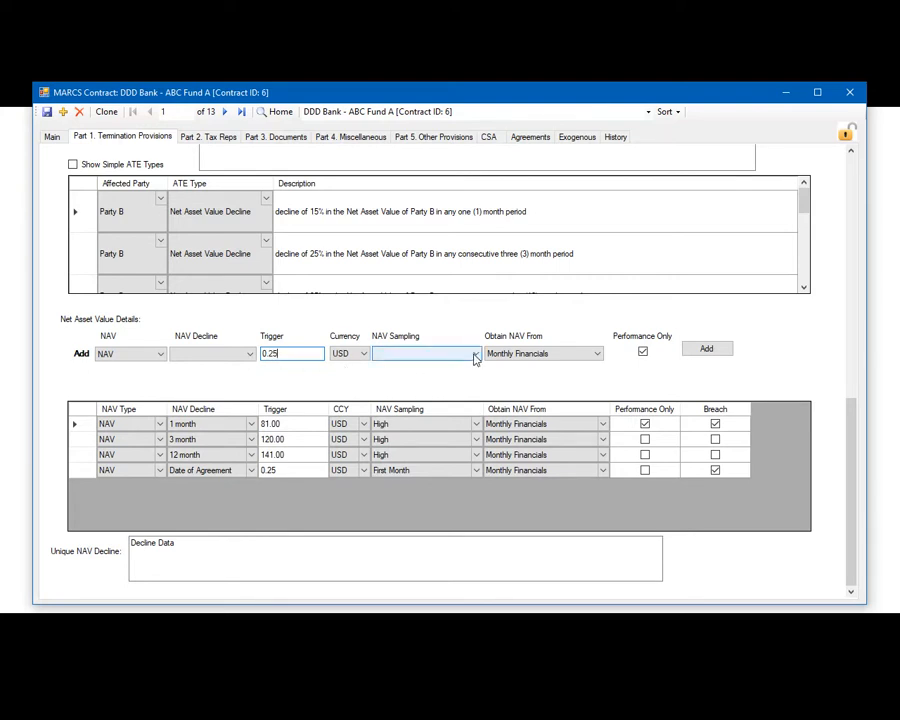
pyautogui.click(474, 356)
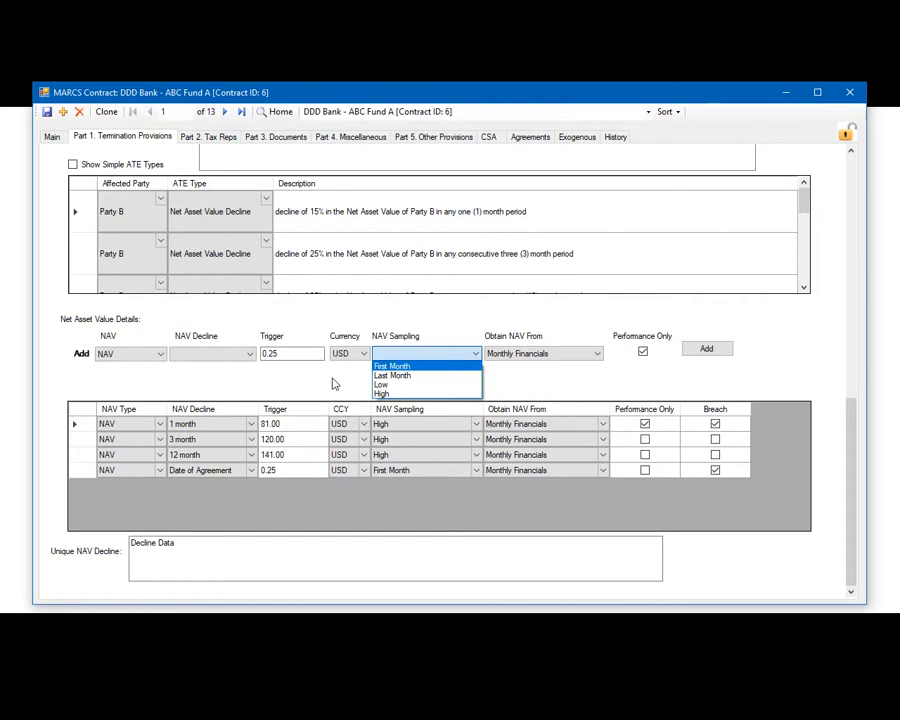
# Step: Return to the home window and open the NAV data management form
pyautogui.click(281, 113)
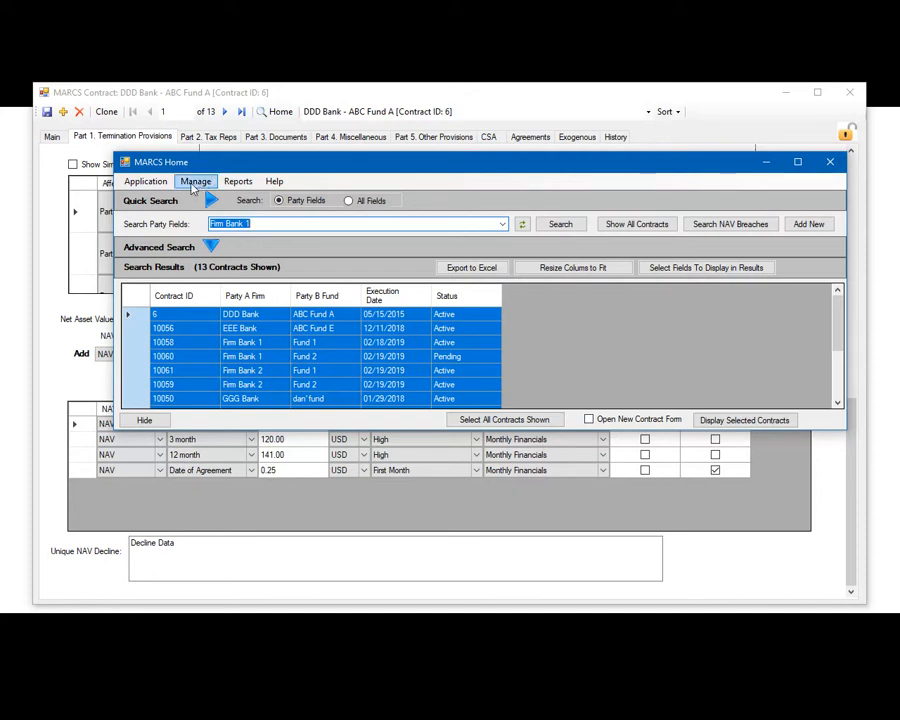
pyautogui.click(194, 182)
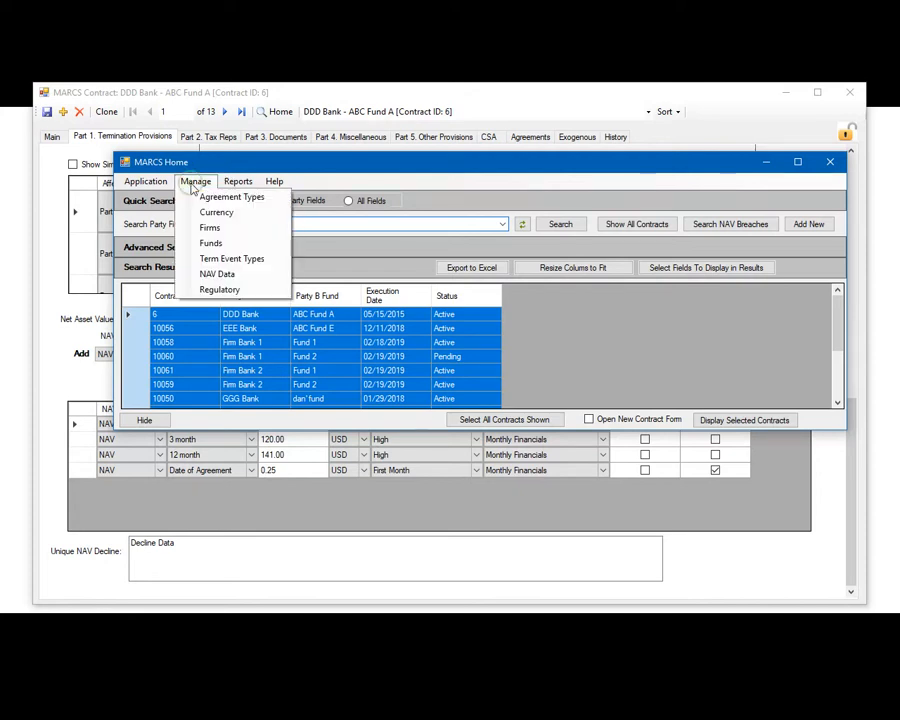
pyautogui.click(217, 274)
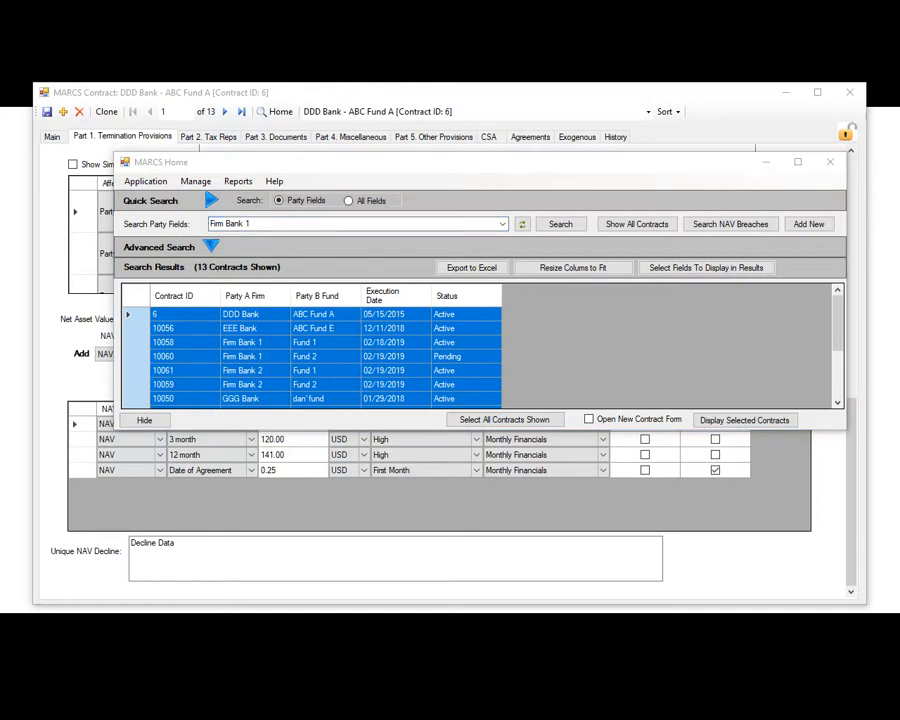
pyautogui.moveTo(300, 126); pyautogui.dragTo(402, 146)
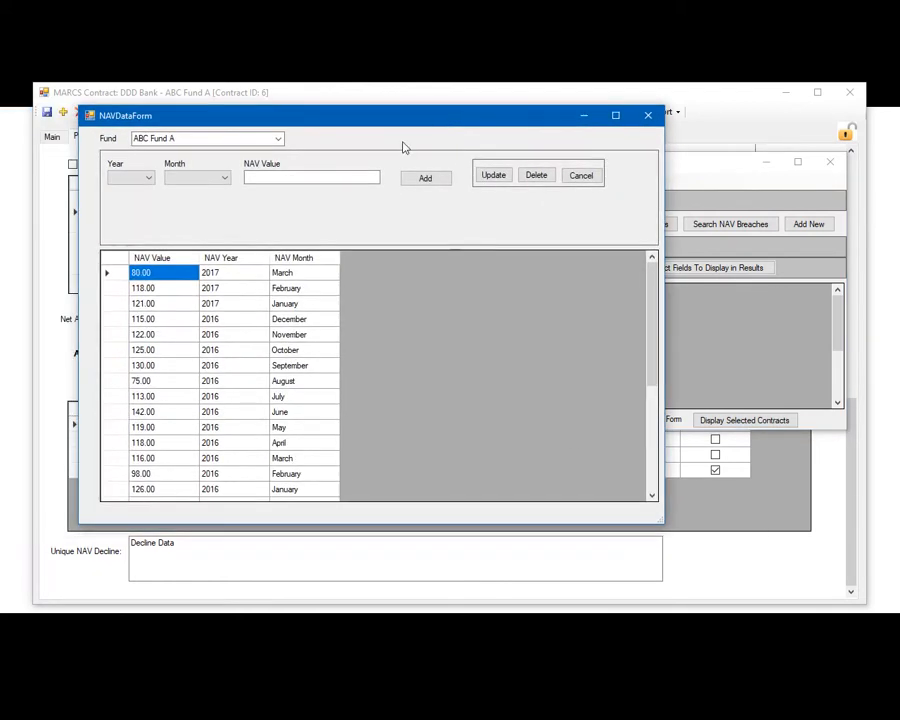
# Step: Examine the fund, year, month and NAV value fields alongside ABC Fund A's monthly NAV records, and close the form
pyautogui.click(279, 140)
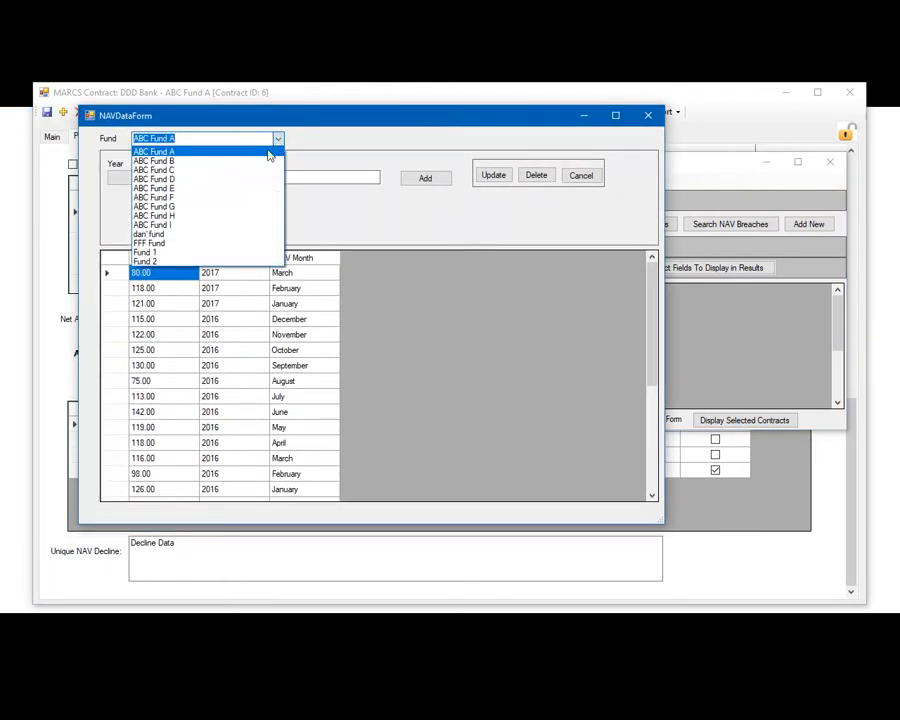
pyautogui.click(305, 202)
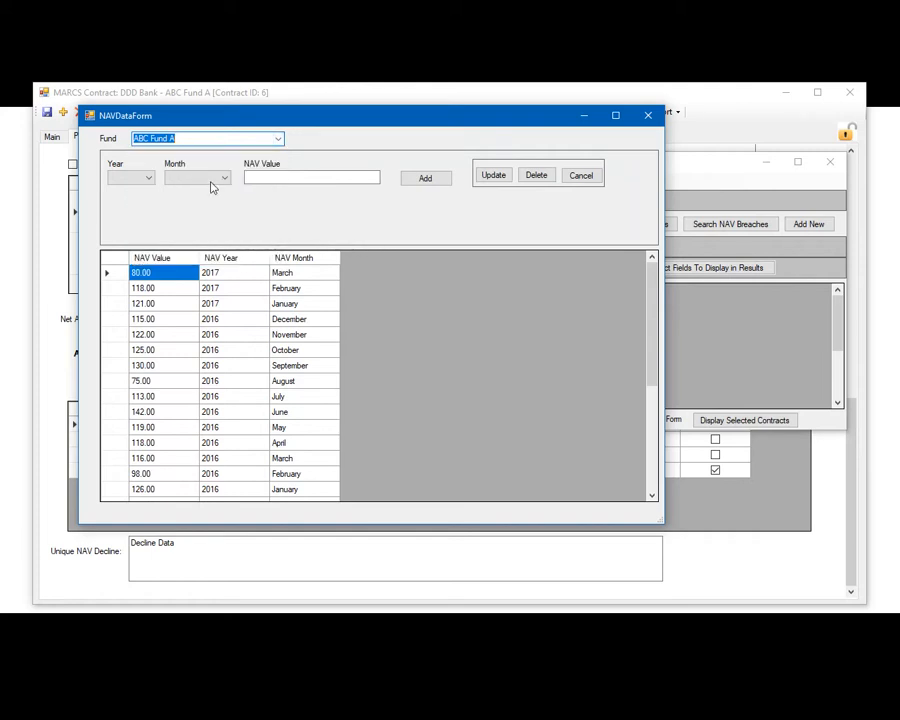
pyautogui.click(149, 179)
pyautogui.click(196, 212)
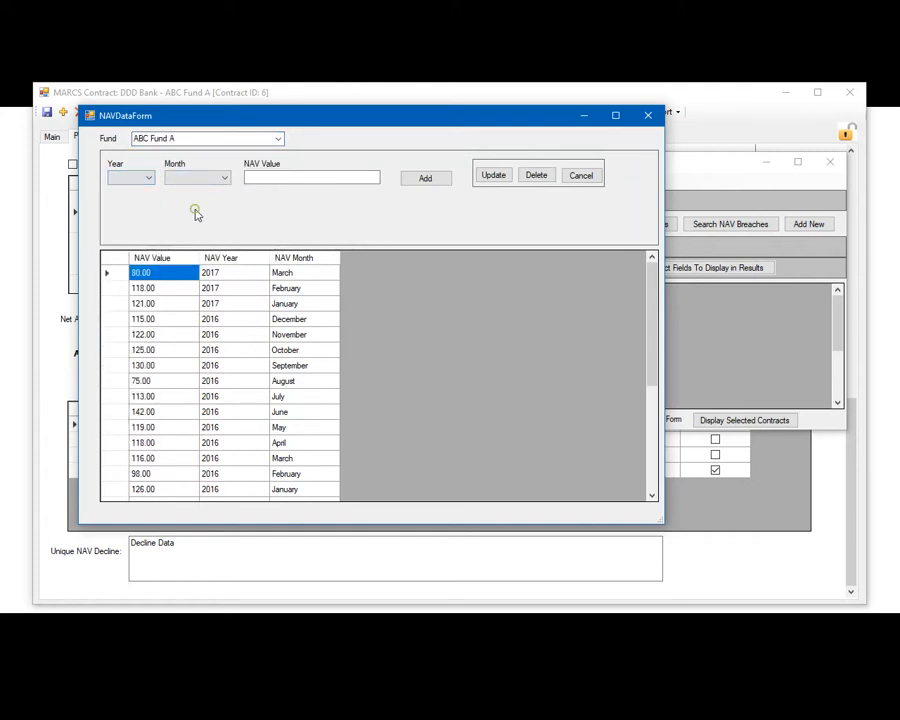
pyautogui.click(229, 180)
pyautogui.click(268, 212)
pyautogui.click(258, 177)
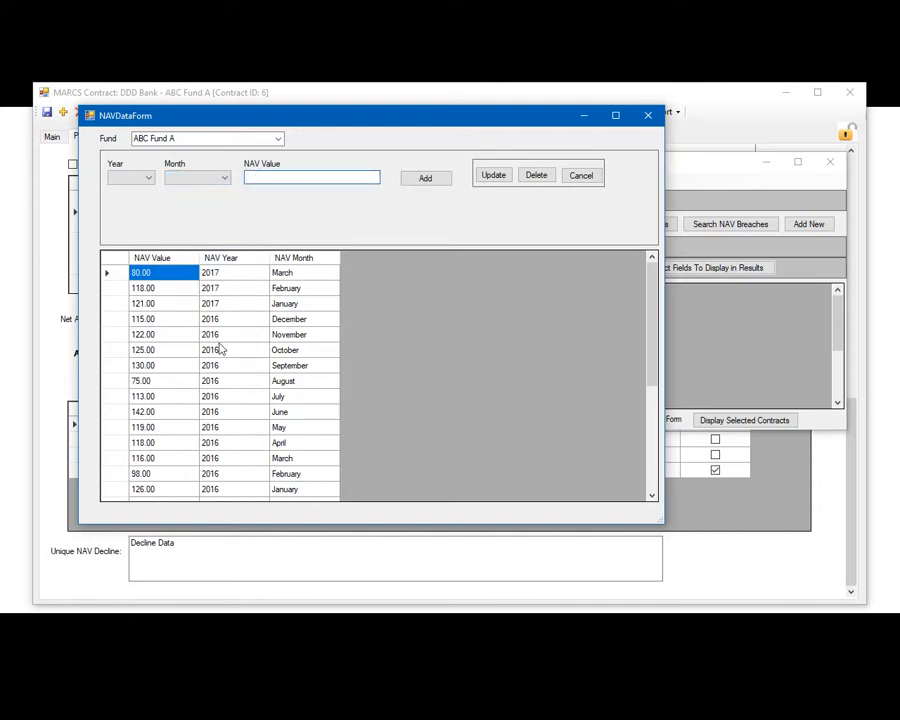
pyautogui.click(647, 115)
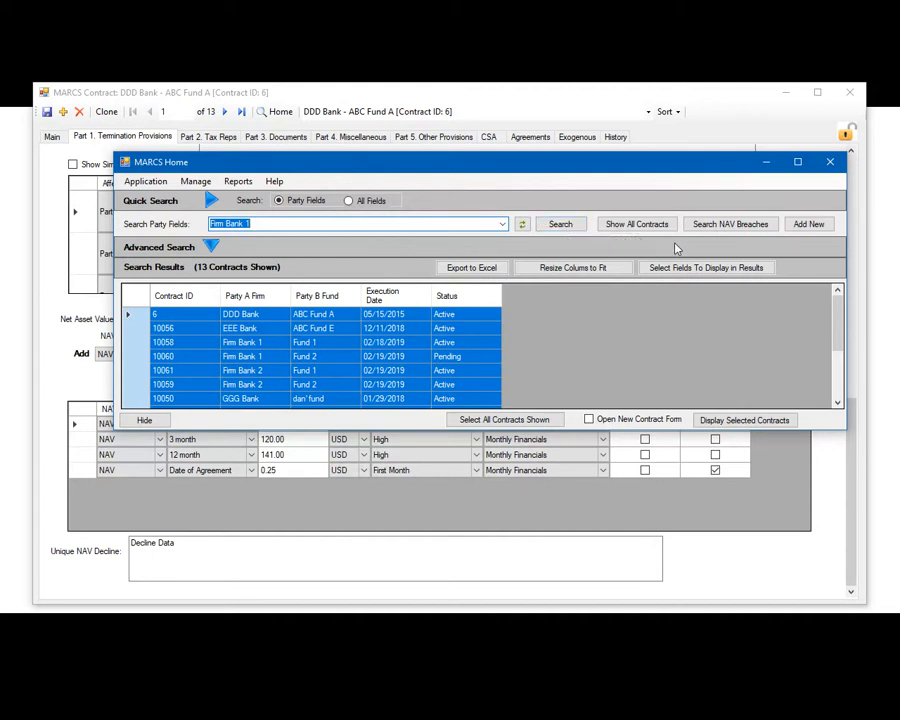
# Step: Search for contracts with NAV breaches, and reload the complete contract list into the contract form
pyautogui.click(740, 225)
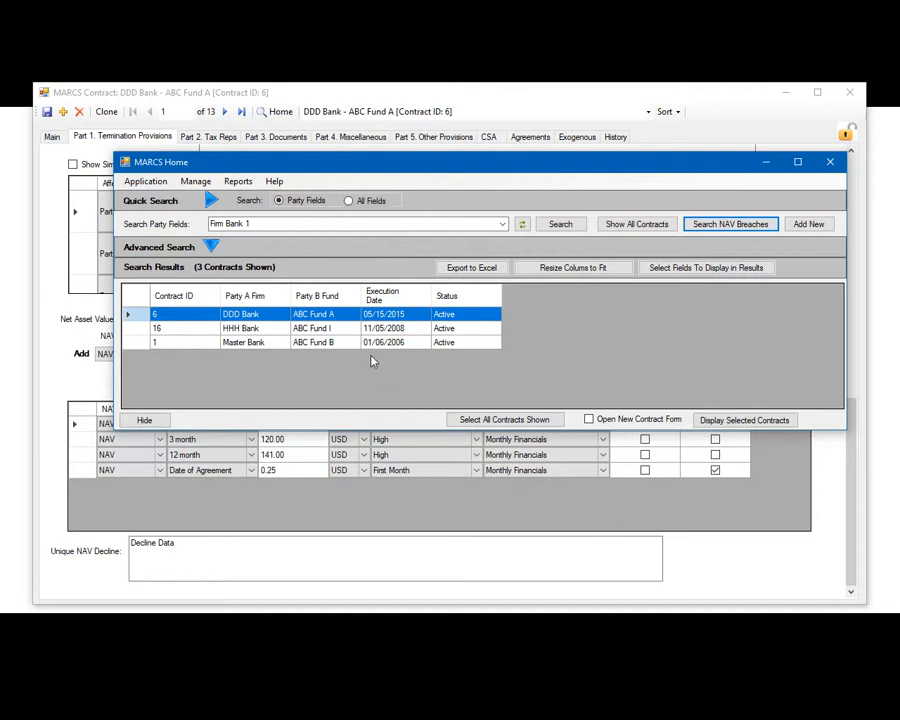
pyautogui.click(621, 228)
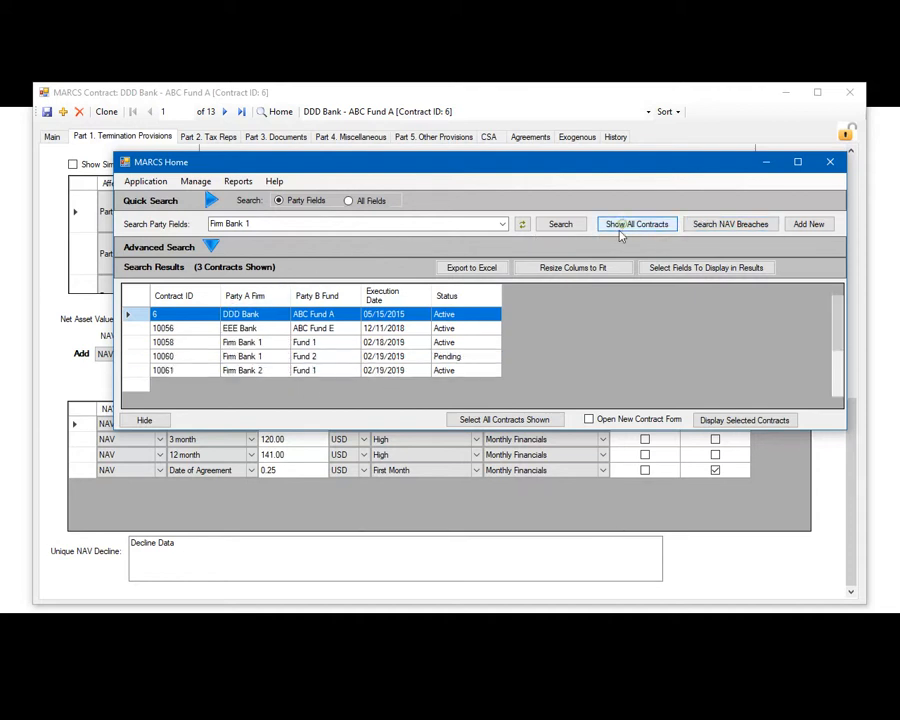
pyautogui.click(485, 421)
pyautogui.click(718, 421)
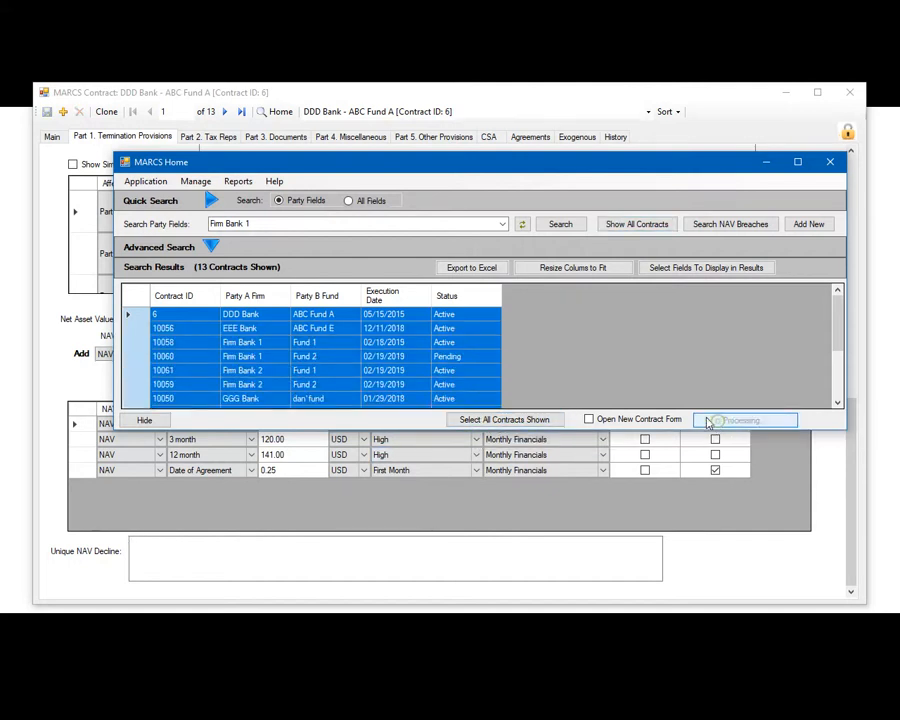
# Step: Review the DDD Bank - ABC Fund A contract's tax representations, documents, miscellaneous, other provisions and CSA sections
pyautogui.click(217, 140)
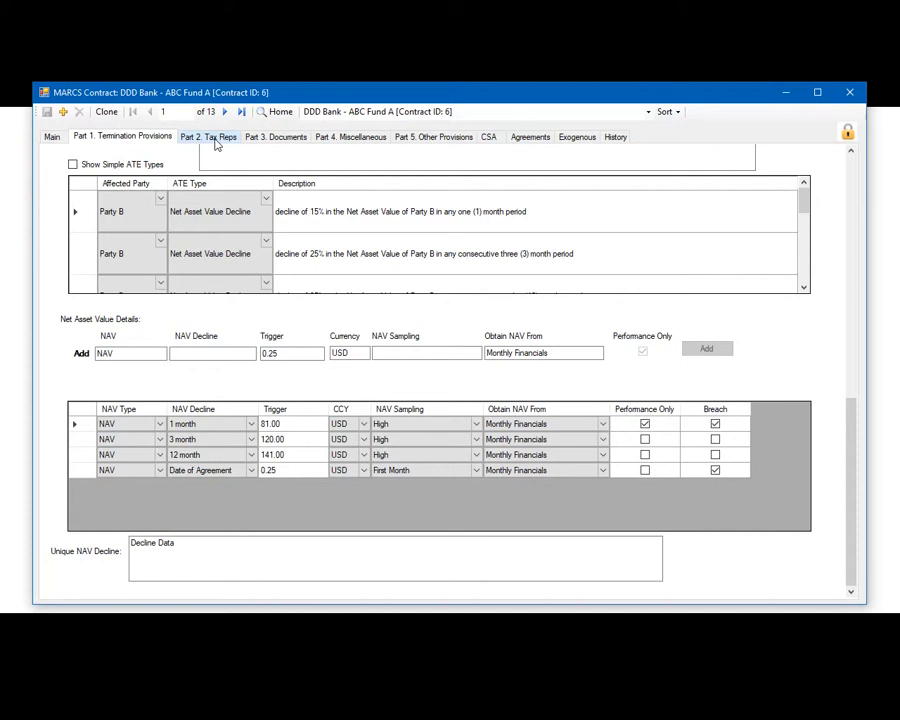
pyautogui.click(266, 143)
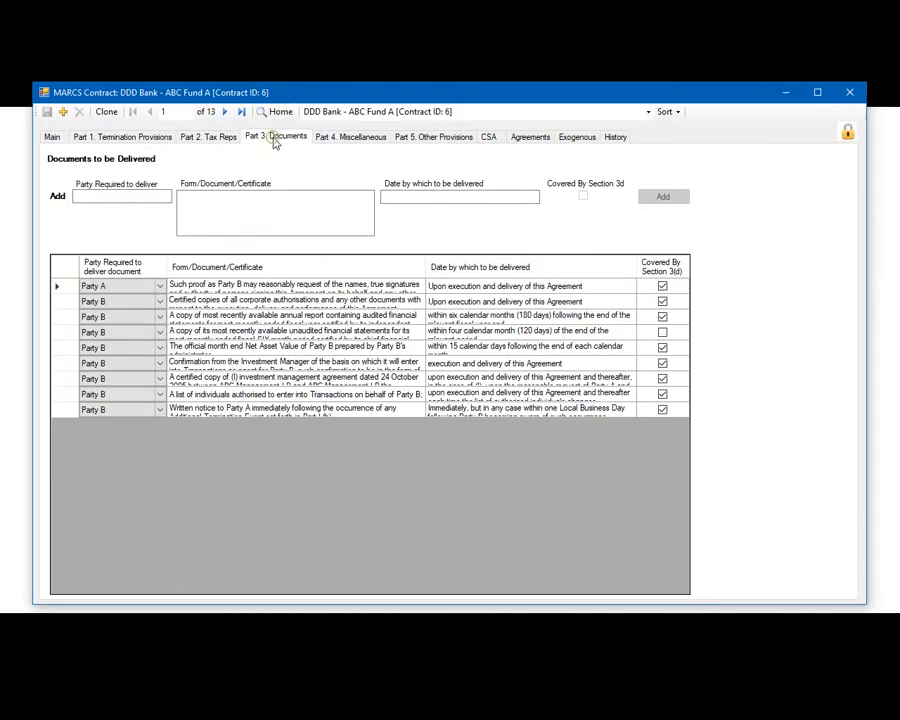
pyautogui.click(348, 140)
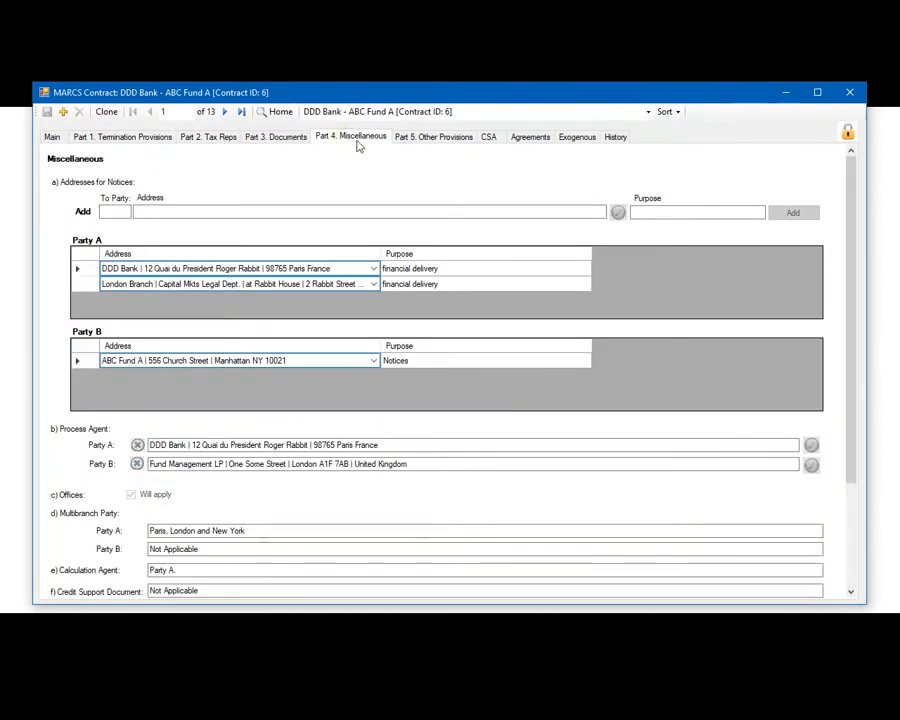
pyautogui.click(429, 141)
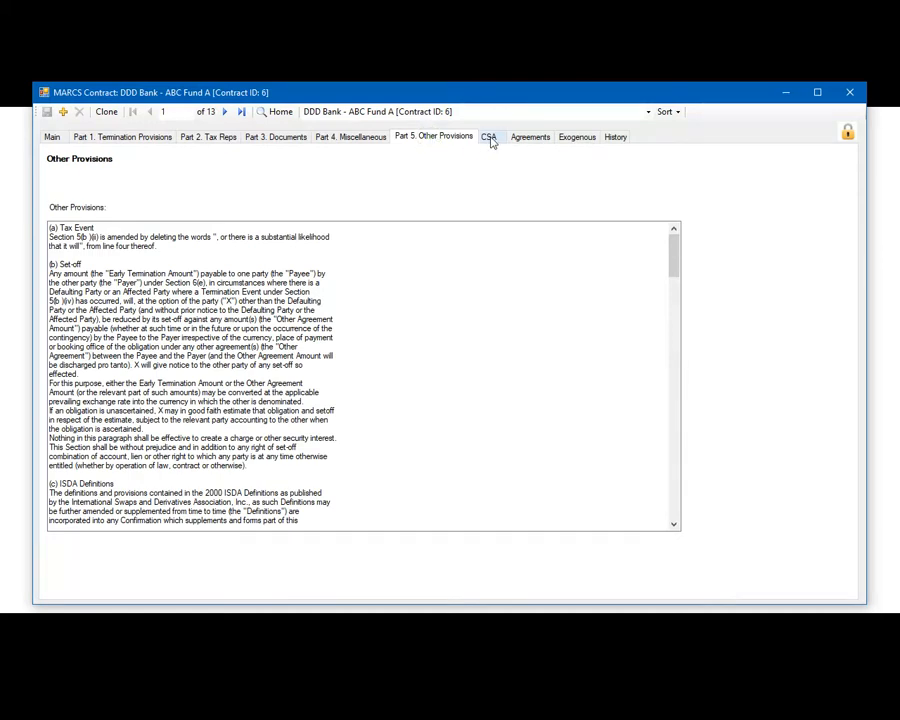
pyautogui.click(489, 138)
pyautogui.moveTo(847, 207)
pyautogui.mouseDown()
pyautogui.moveTo(858, 376)
pyautogui.moveTo(845, 511)
pyautogui.moveTo(840, 211)
pyautogui.mouseUp()
# Step: View the PDF linked to the contract's ISDA Master Agreement, close it, and examine the contract's change history
pyautogui.click(531, 139)
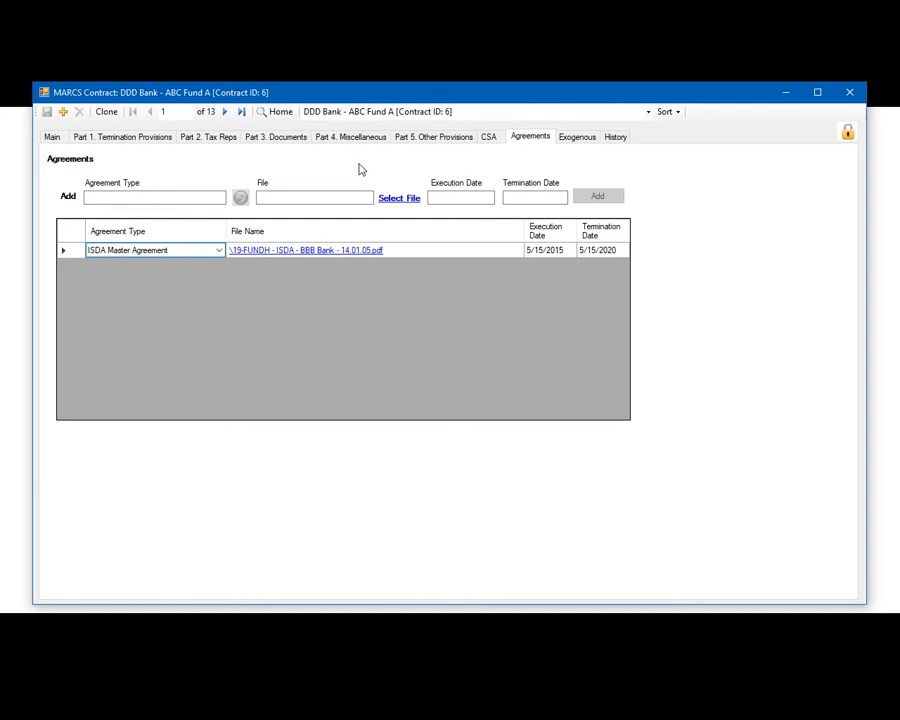
pyautogui.click(309, 258)
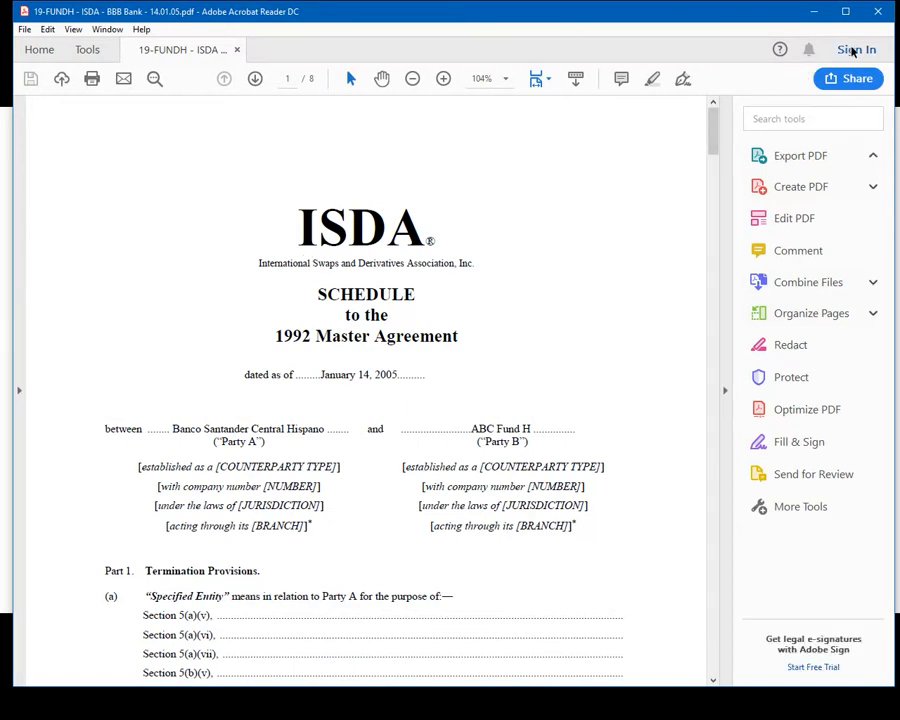
pyautogui.click(878, 12)
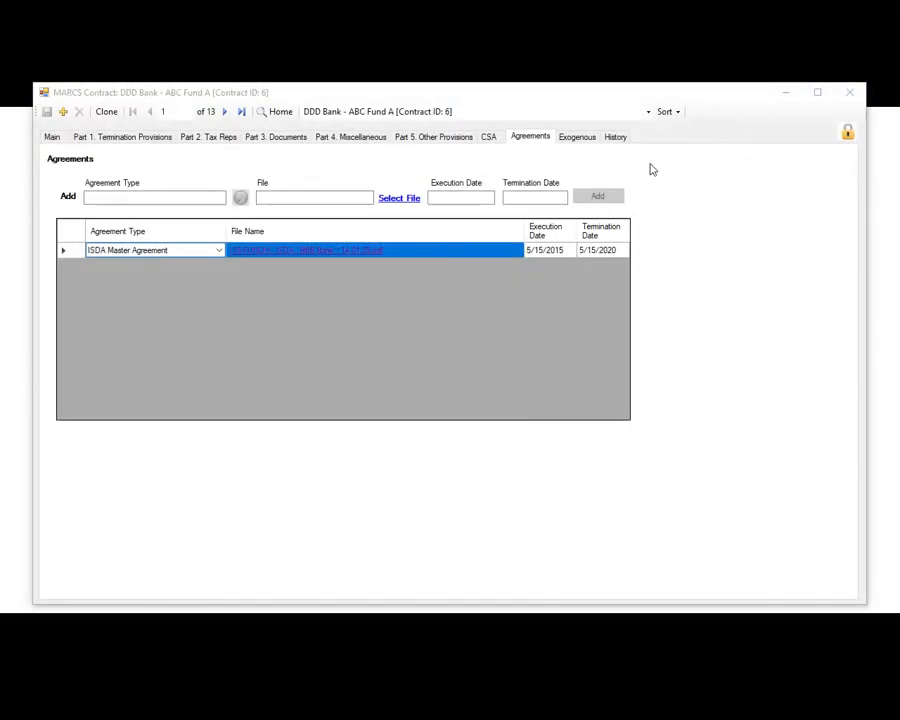
pyautogui.click(613, 141)
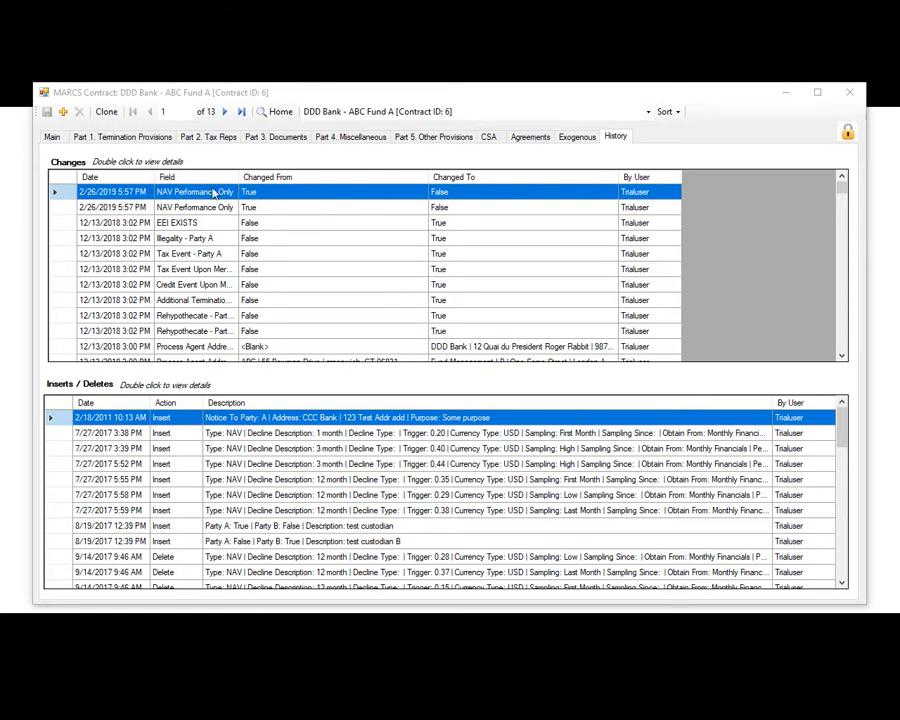
# Step: Run an advanced search from the home window for contracts whose main CSA Version contains "1994 New York Law"
pyautogui.click(283, 113)
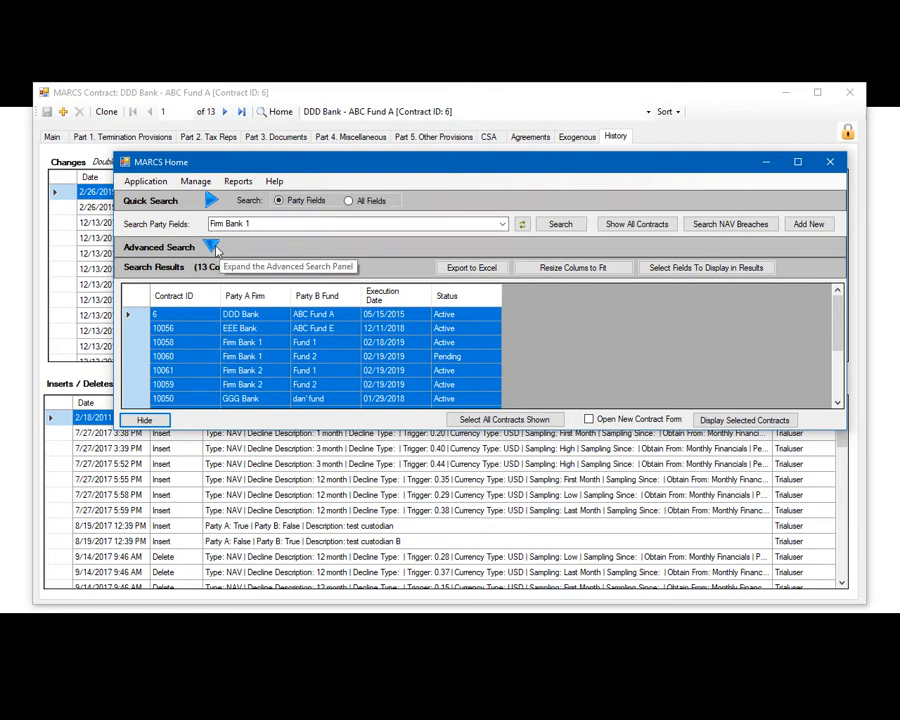
pyautogui.click(212, 247)
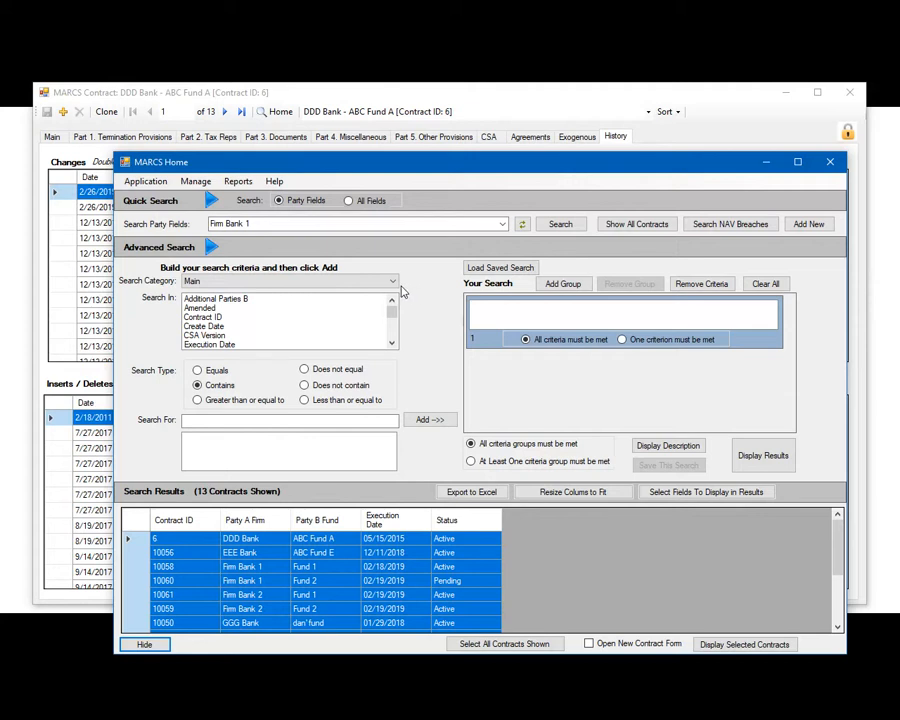
pyautogui.click(393, 282)
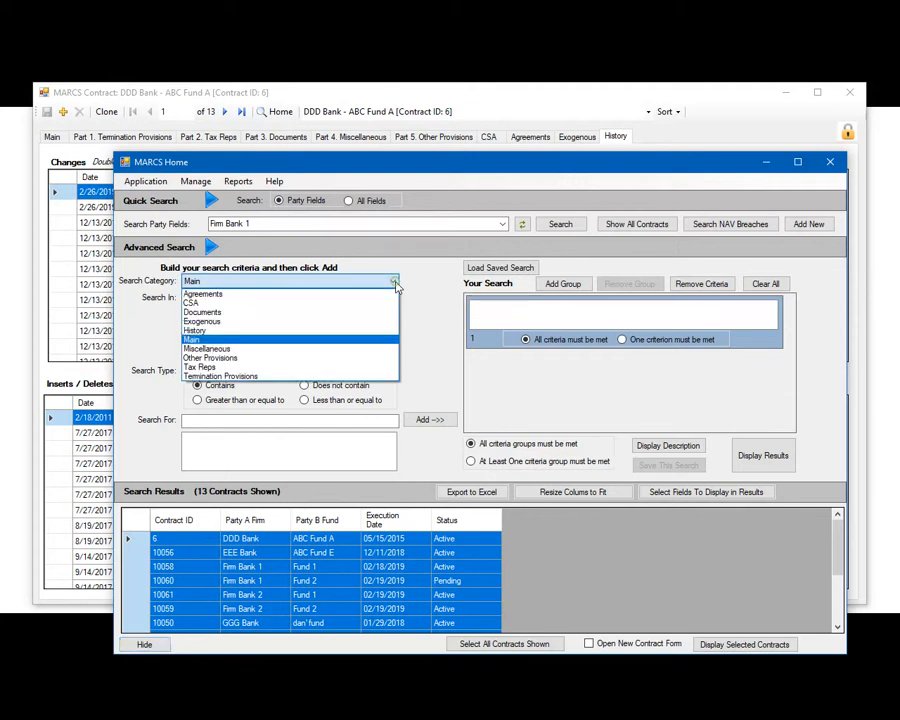
pyautogui.click(223, 341)
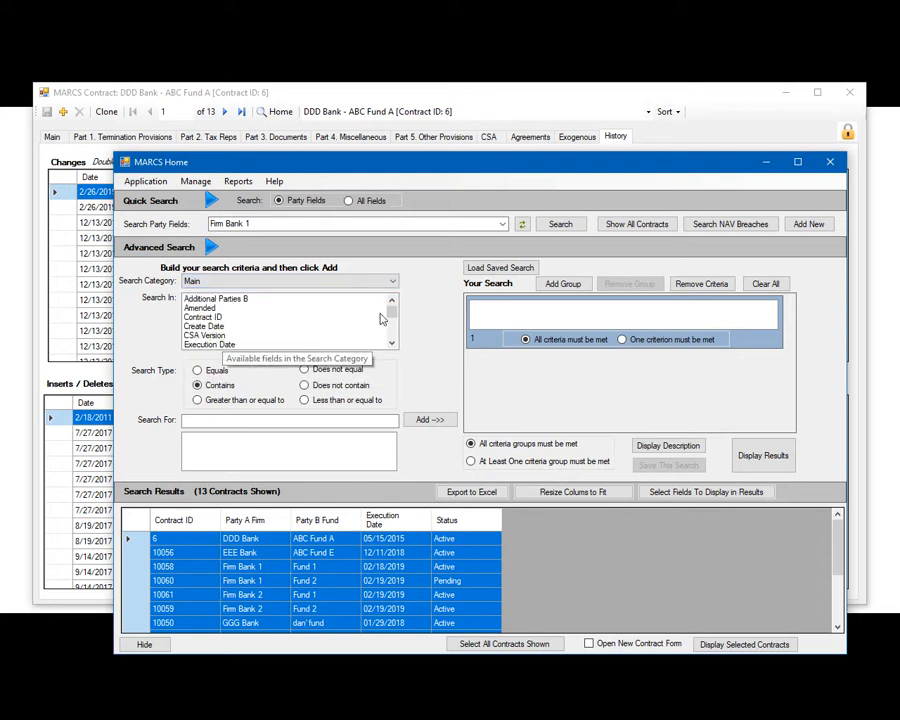
pyautogui.moveTo(392, 308)
pyautogui.mouseDown()
pyautogui.moveTo(392, 337)
pyautogui.moveTo(392, 313)
pyautogui.mouseUp()
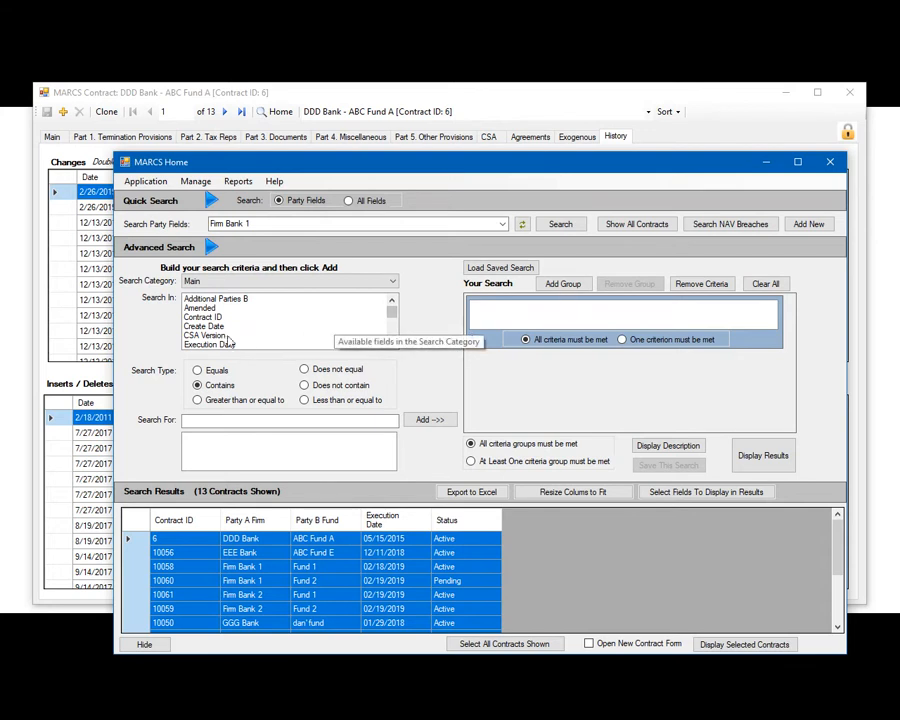
pyautogui.click(216, 336)
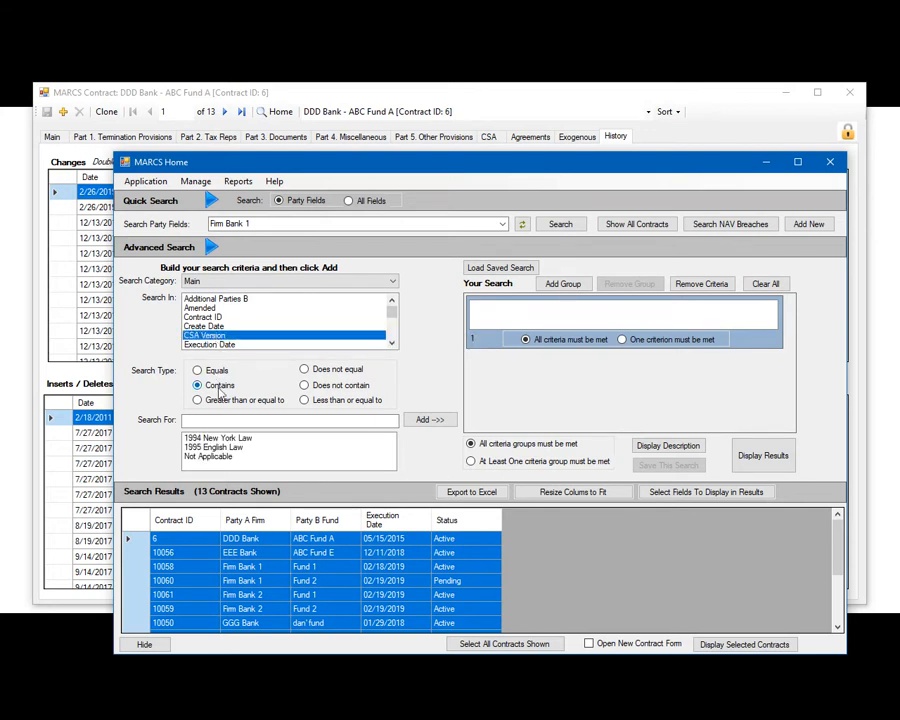
pyautogui.doubleClick(222, 437)
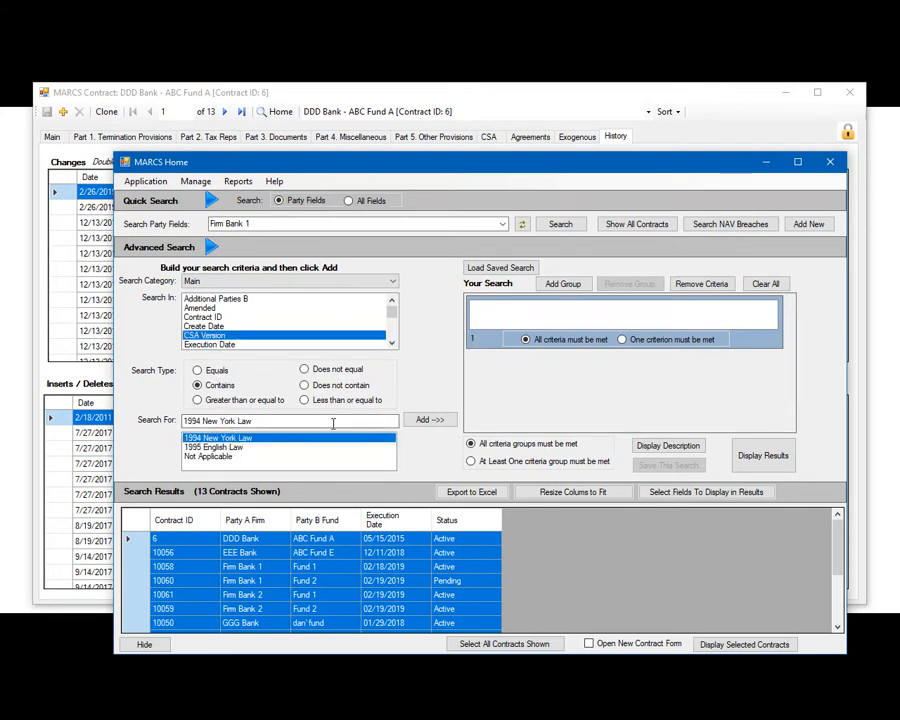
pyautogui.click(424, 420)
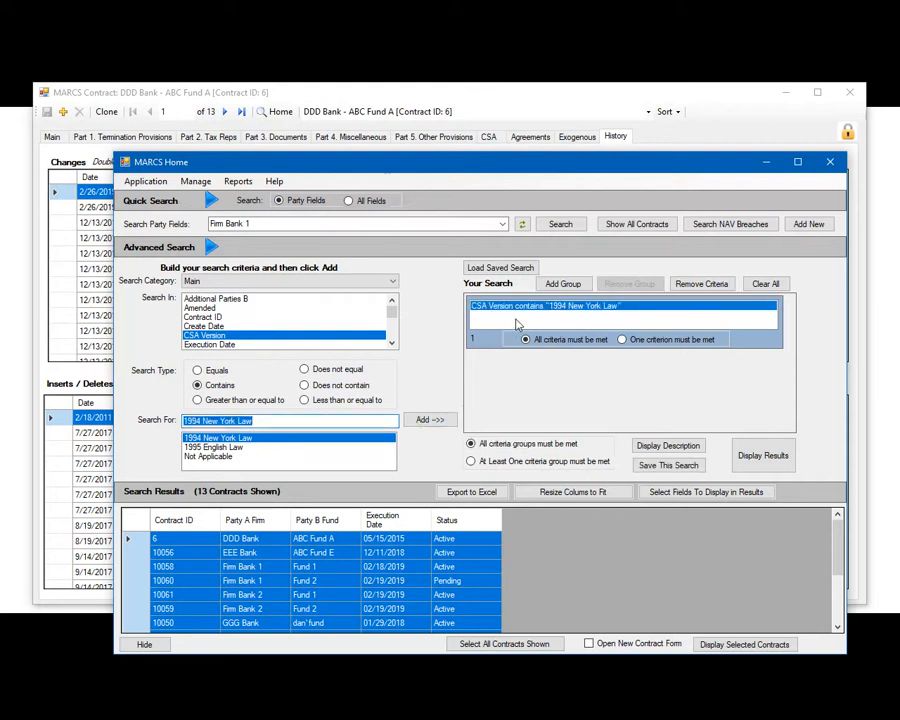
pyautogui.click(748, 457)
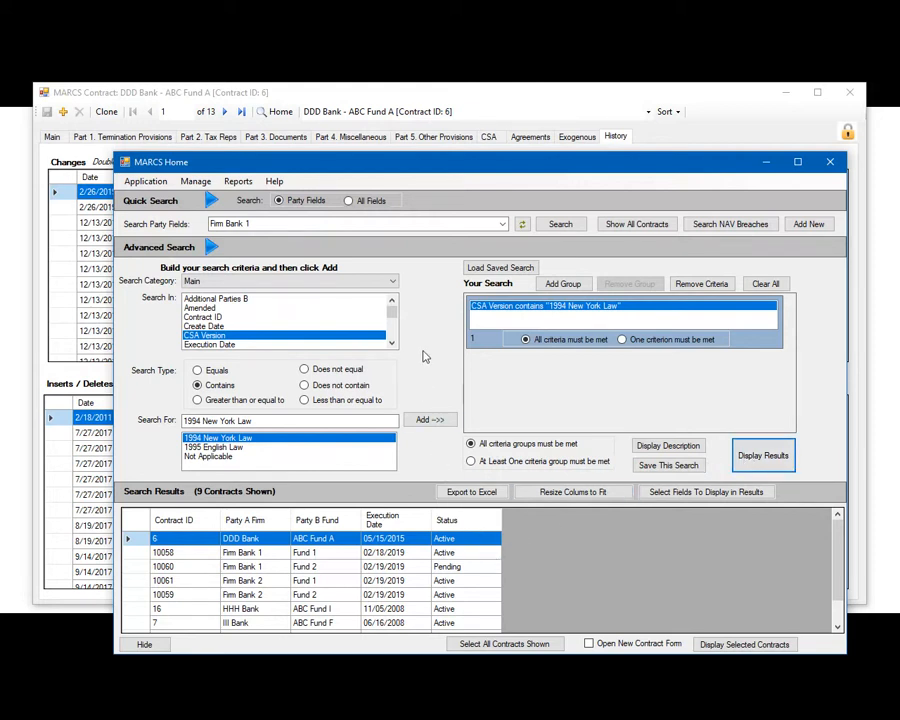
# Step: Add a second search criterion from the Termination Provisions category: NAV Breach equals Yes
pyautogui.click(393, 284)
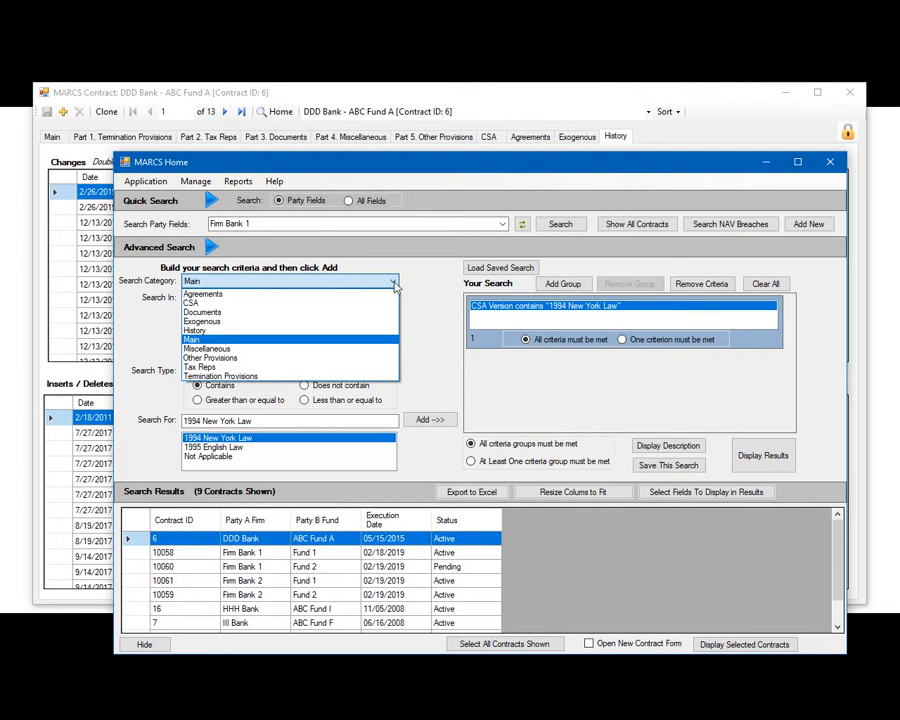
pyautogui.click(285, 377)
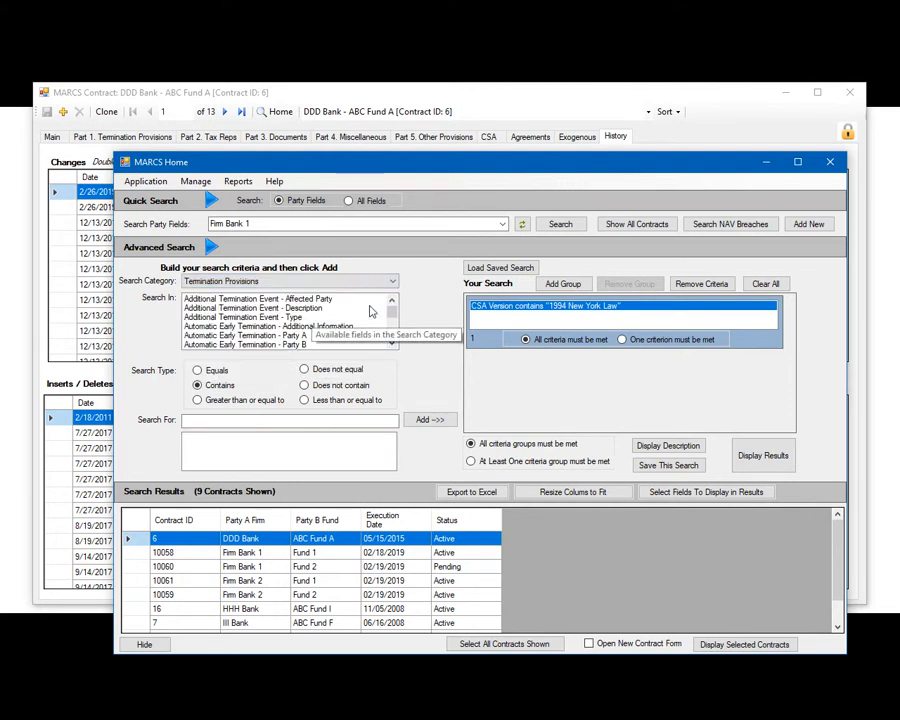
pyautogui.click(391, 320)
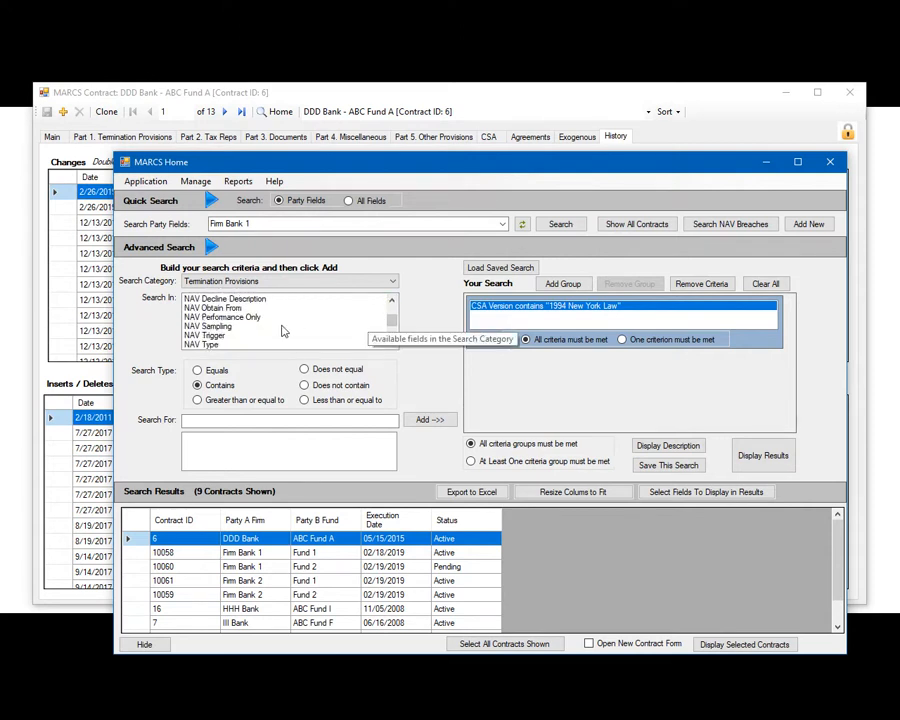
pyautogui.scroll(1, 283, 330)
pyautogui.click(230, 308)
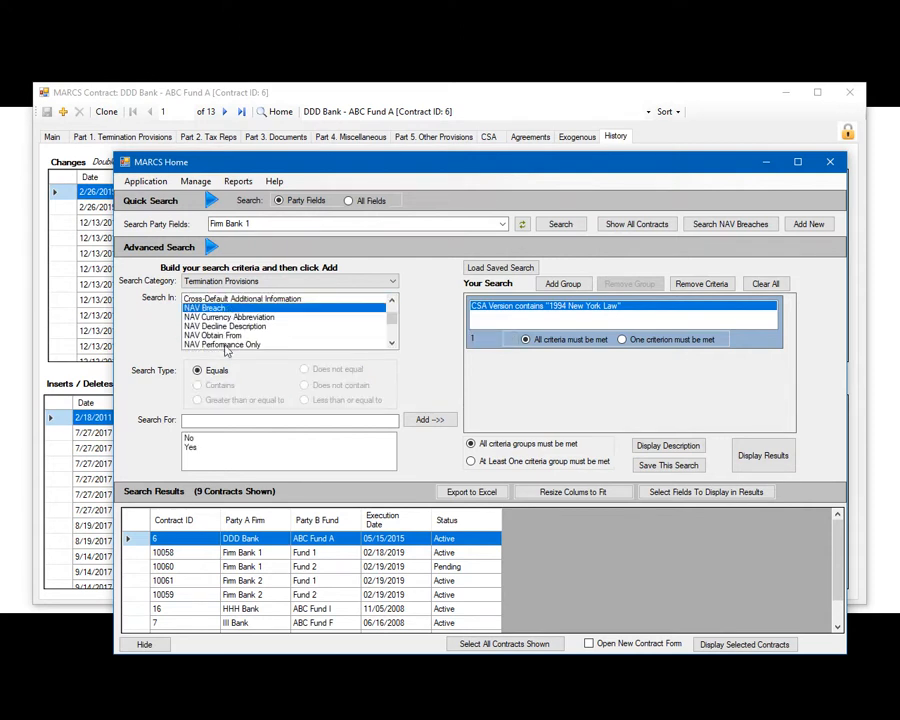
pyautogui.click(191, 446)
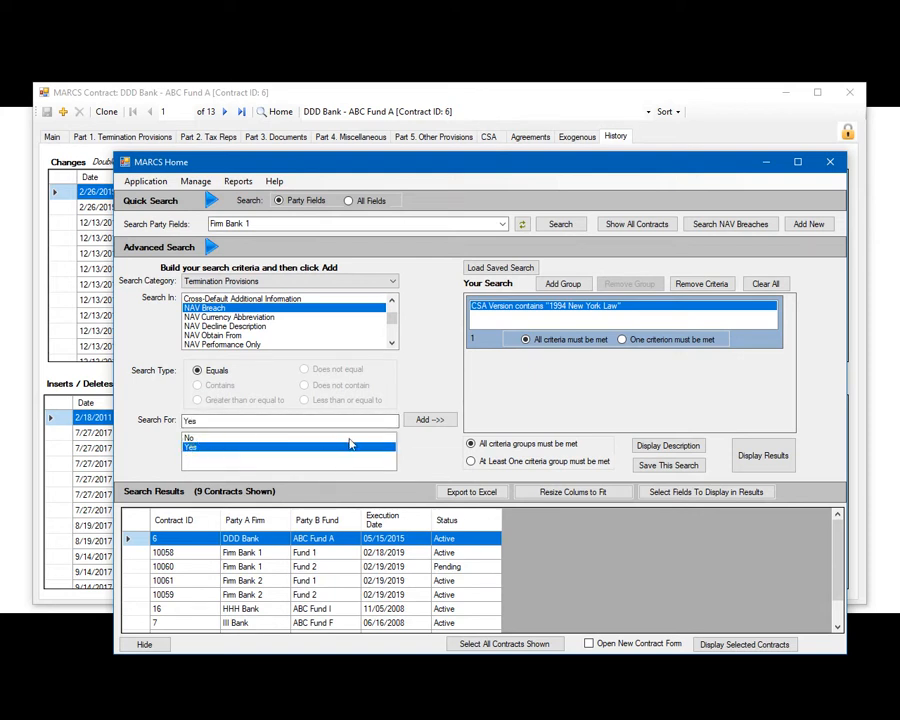
pyautogui.click(416, 420)
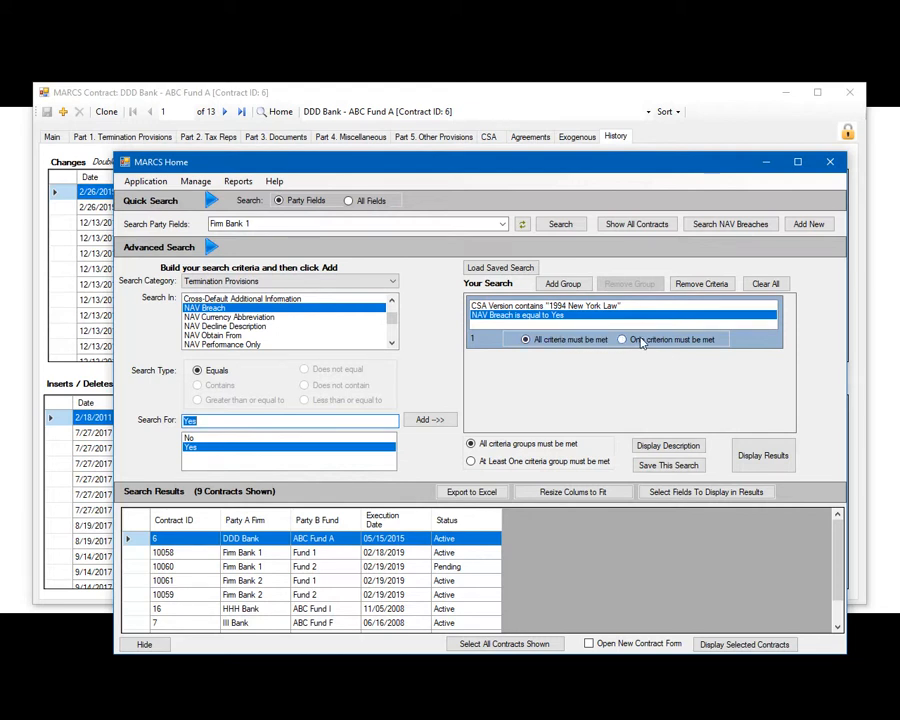
# Step: Try out a second criteria group, remove it, and display the contracts that meet both criteria
pyautogui.click(565, 287)
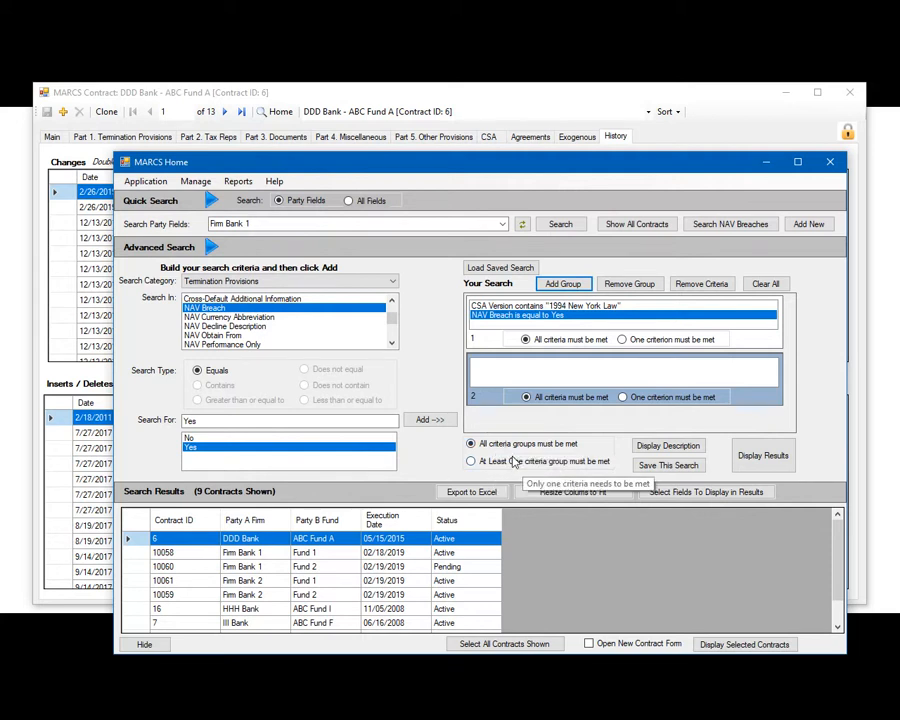
pyautogui.click(626, 284)
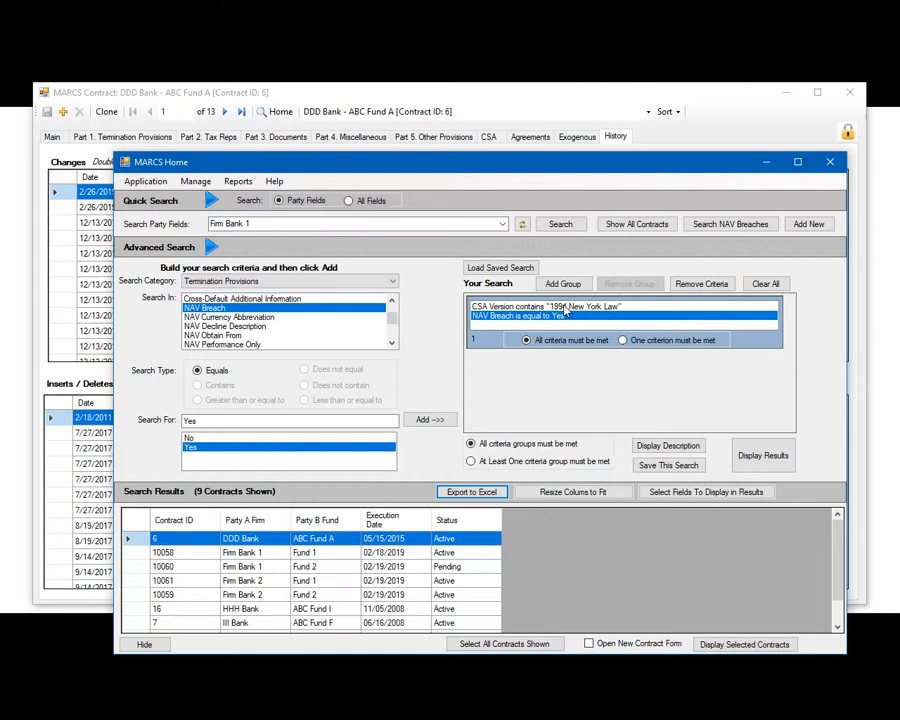
pyautogui.click(758, 455)
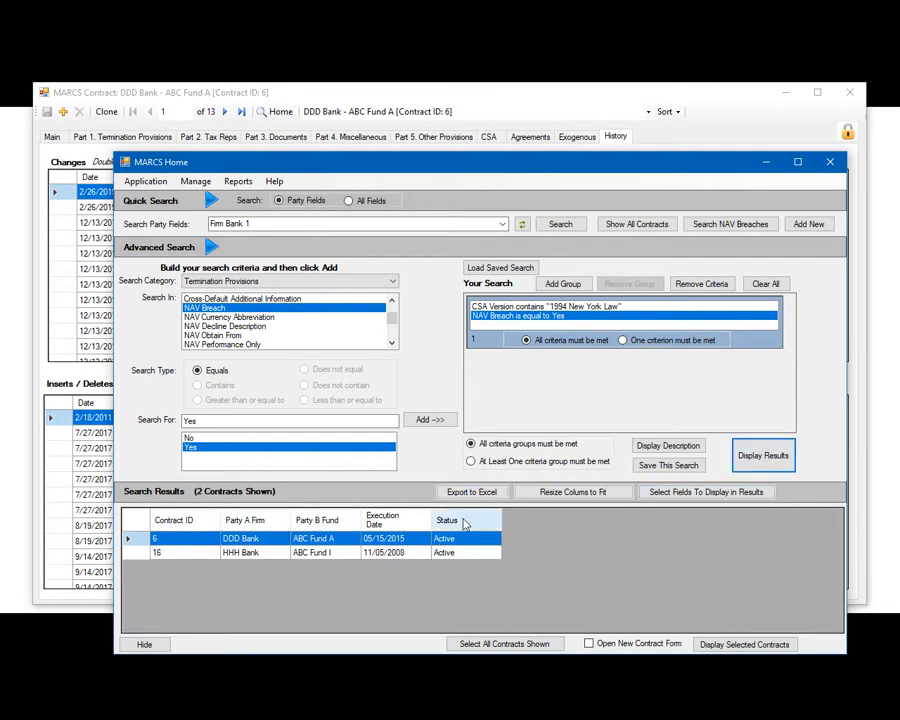
# Step: Open the prompt for saving this search under a name and dismiss it without saving
pyautogui.click(667, 466)
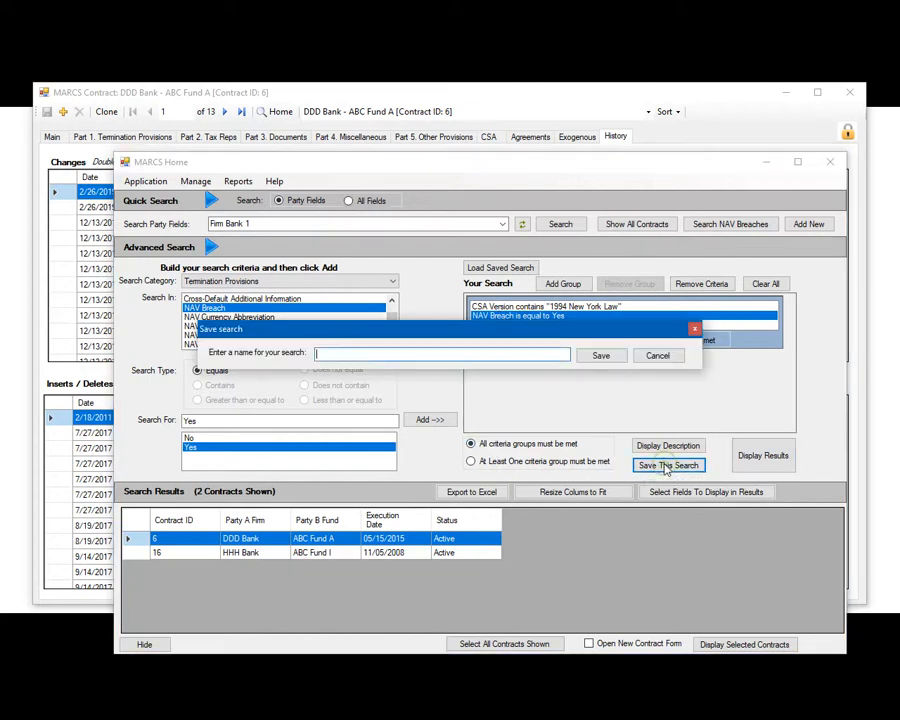
pyautogui.click(695, 330)
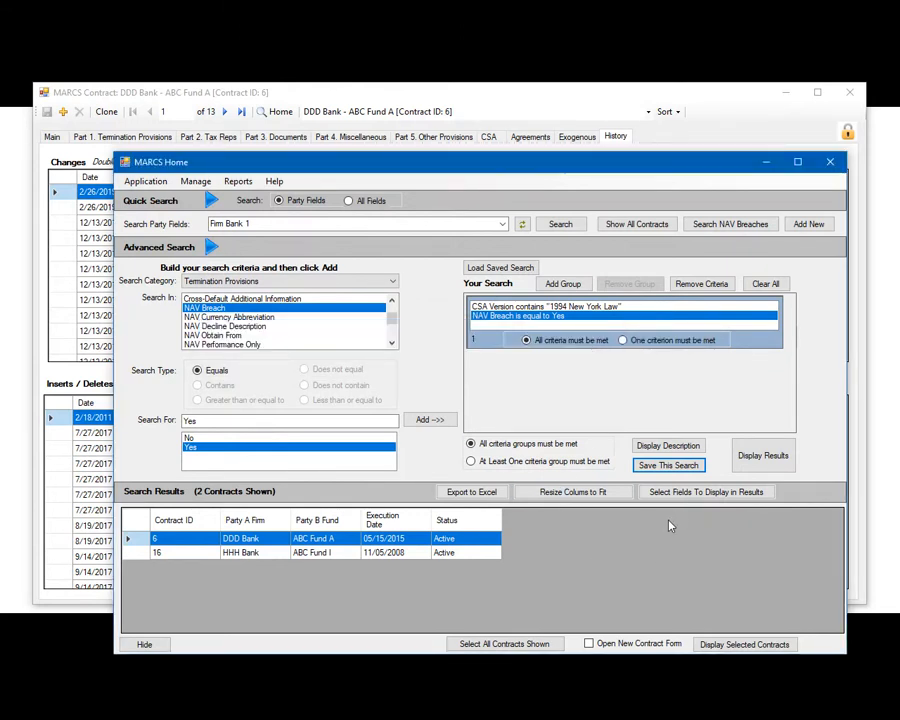
# Step: Add the CSA field Minimum Transfer Amount Value - Party A to the fields displayed in the search results
pyautogui.click(706, 493)
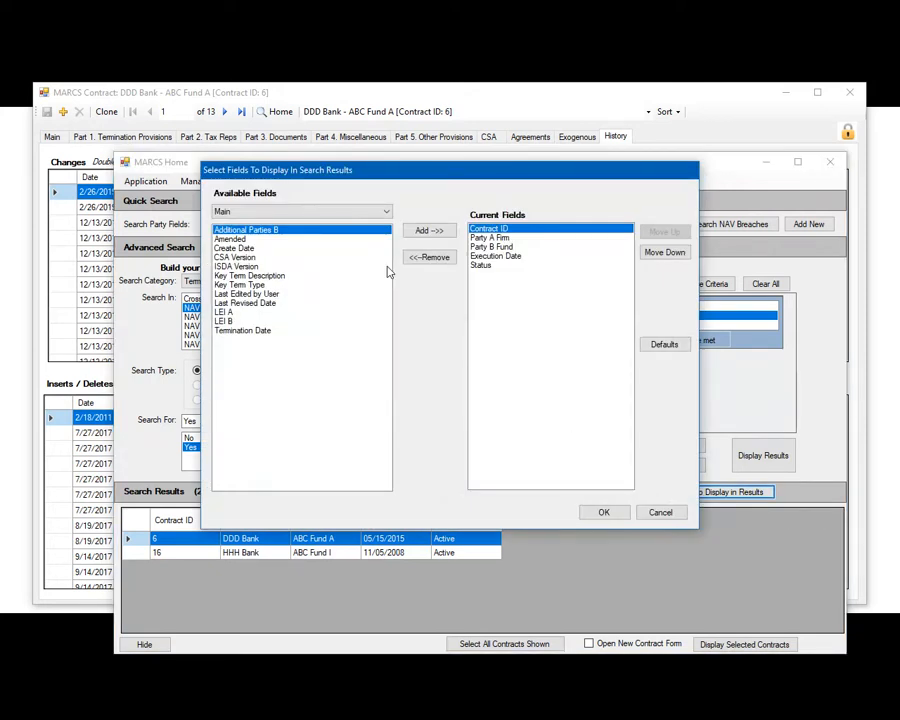
pyautogui.click(385, 213)
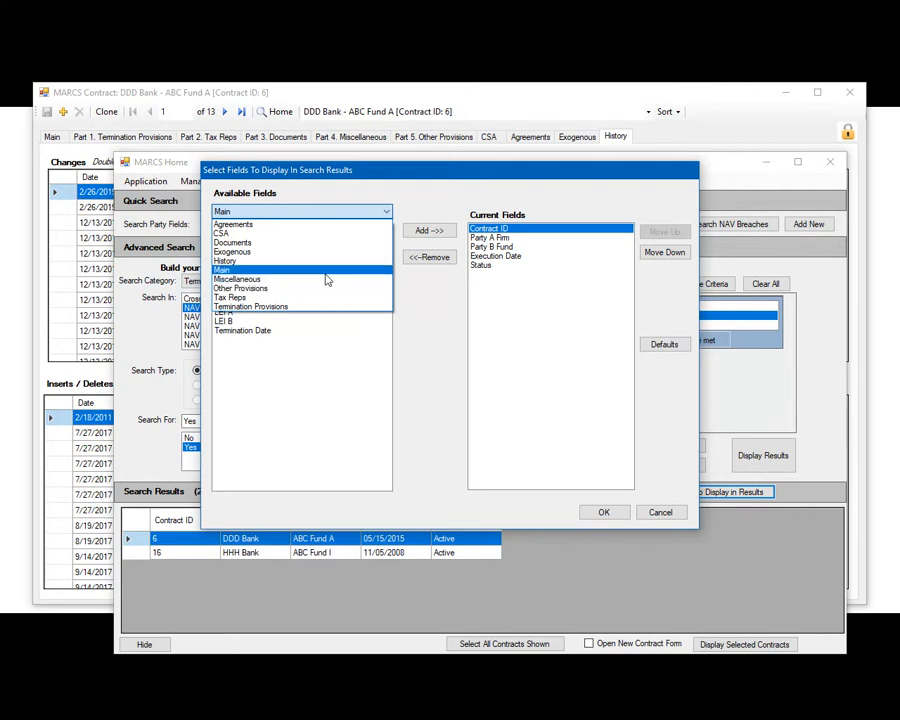
pyautogui.click(330, 236)
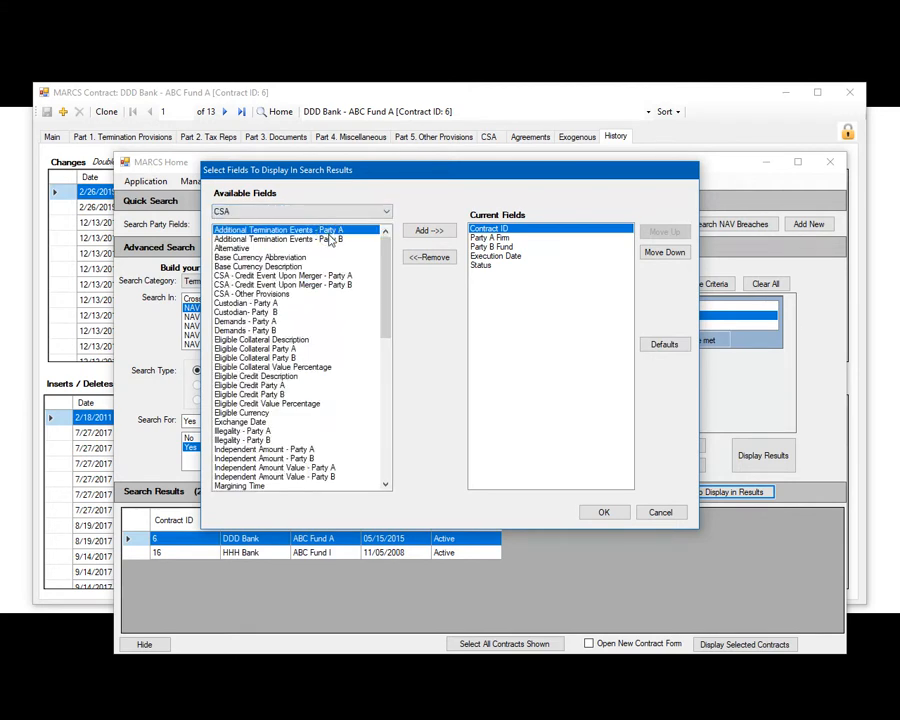
pyautogui.scroll(-4, 333, 325)
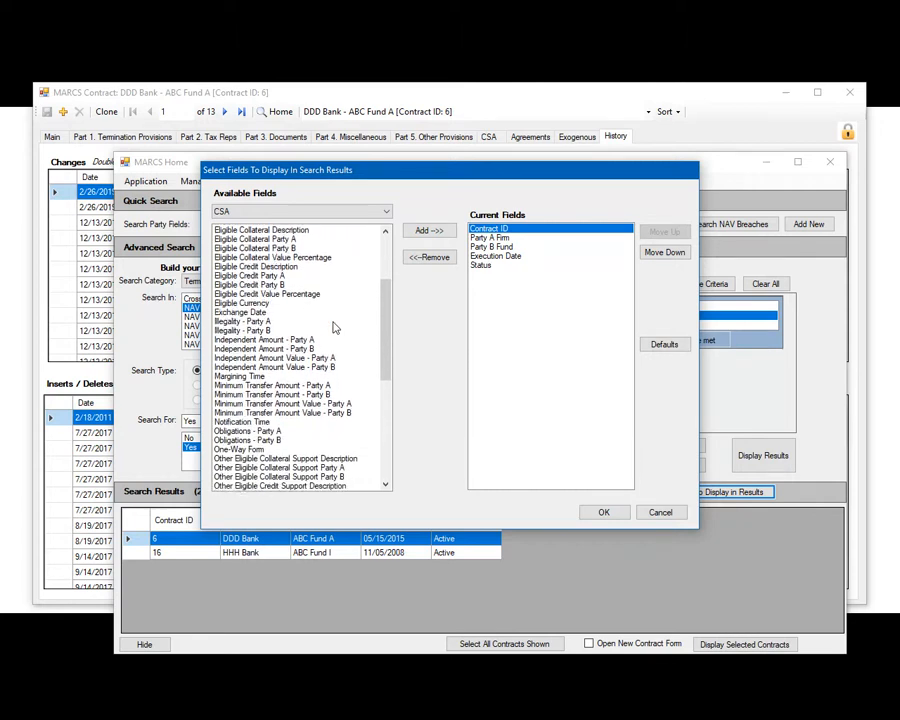
pyautogui.click(296, 405)
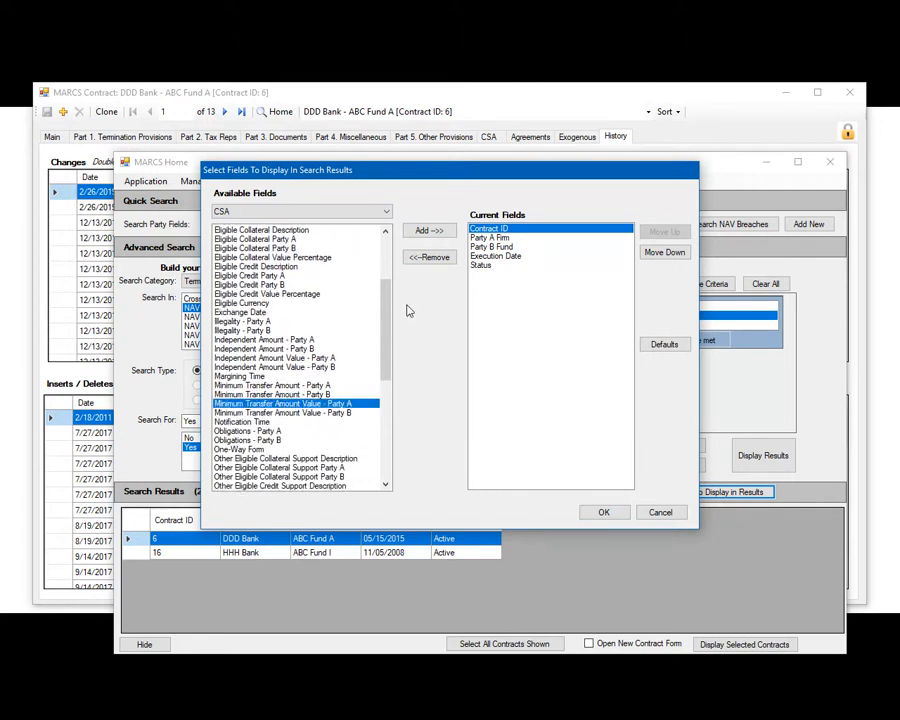
pyautogui.click(430, 232)
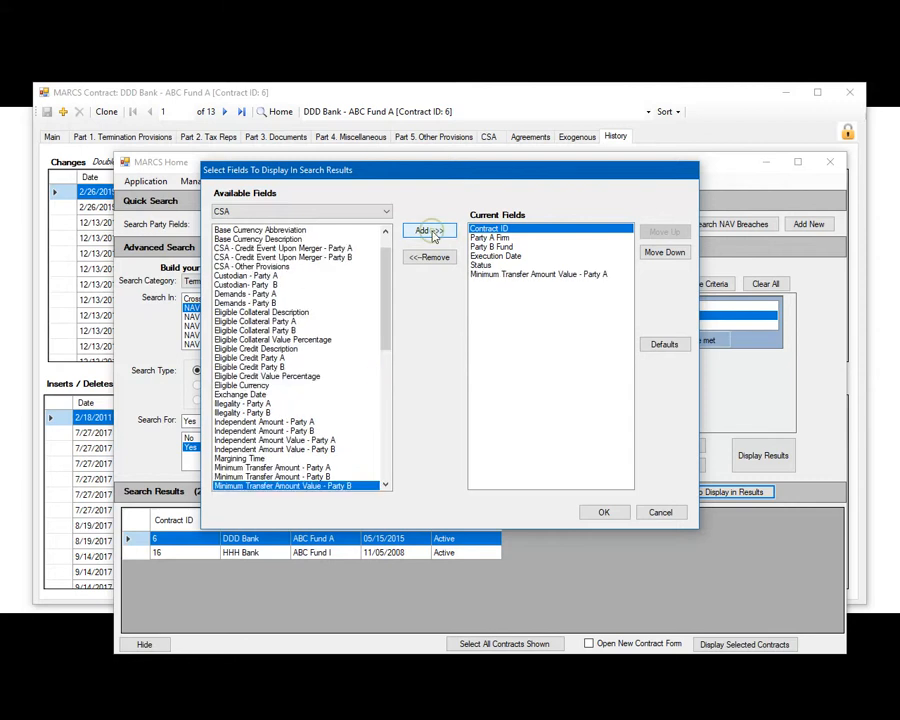
# Step: Try moving Minimum Transfer Amount Value - Party A up three places, return it to the end of the current fields, and apply the selection
pyautogui.click(535, 276)
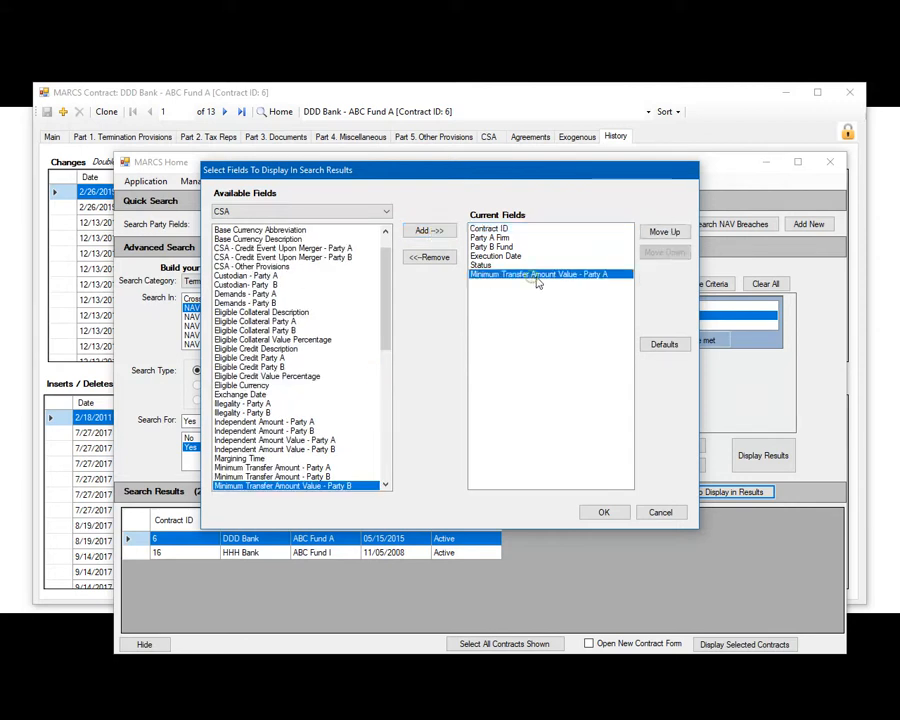
pyautogui.click(661, 232)
pyautogui.click(661, 232)
pyautogui.click(658, 237)
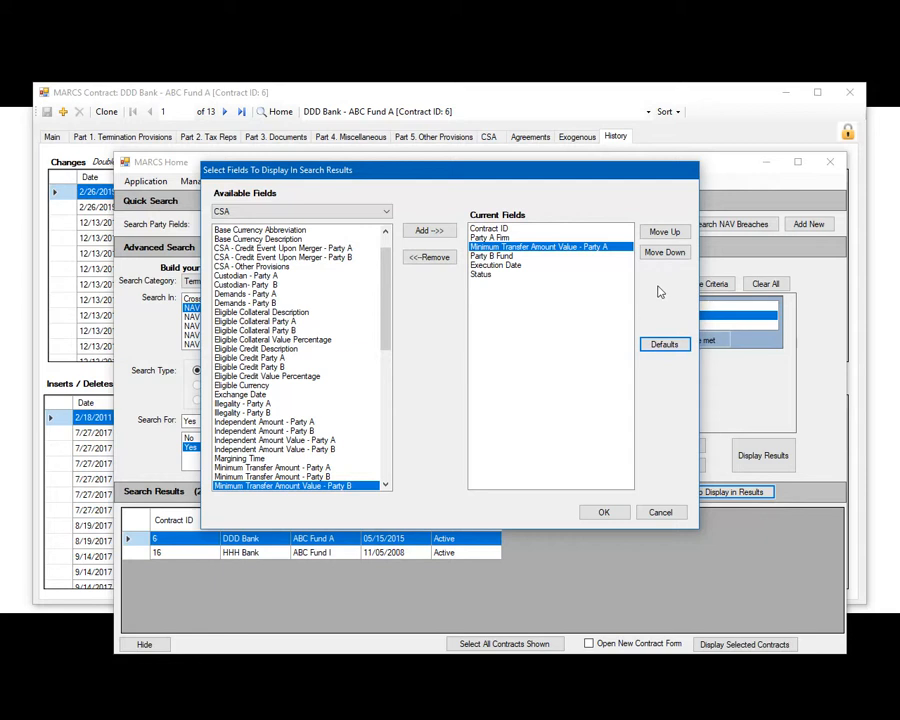
pyautogui.click(661, 254)
pyautogui.click(661, 254)
pyautogui.click(661, 254)
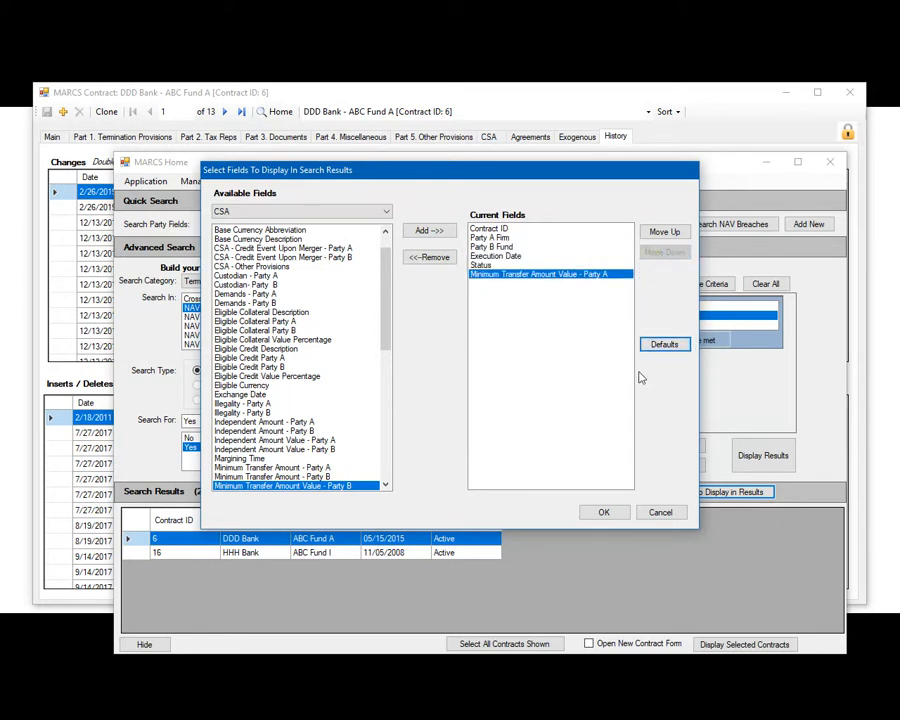
pyautogui.click(603, 513)
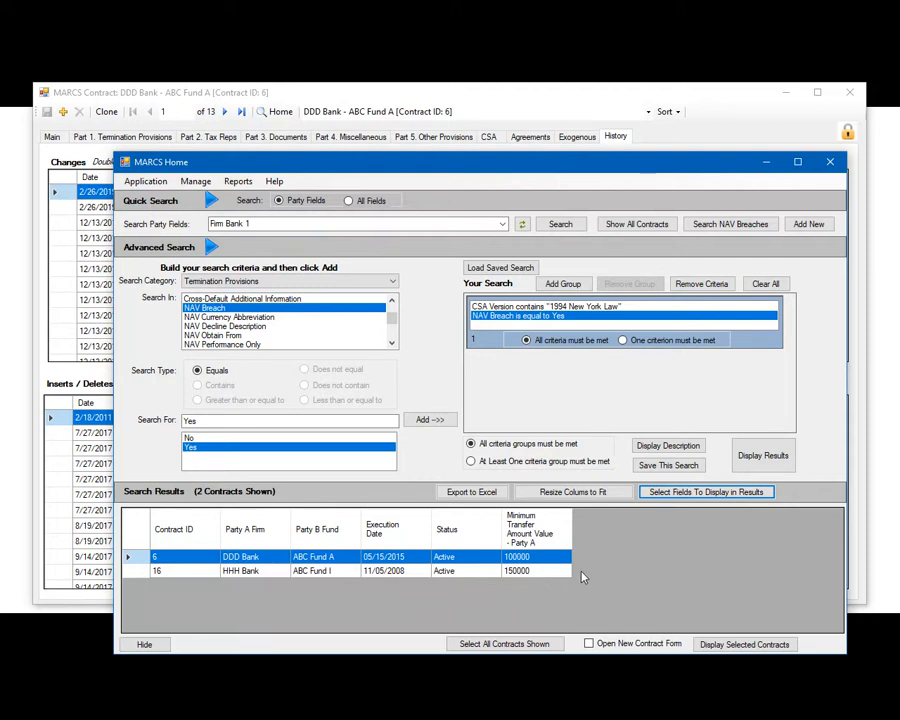
# Step: Export the search results to Excel and view the workbook, then close it and the MARCS Home window
pyautogui.click(474, 496)
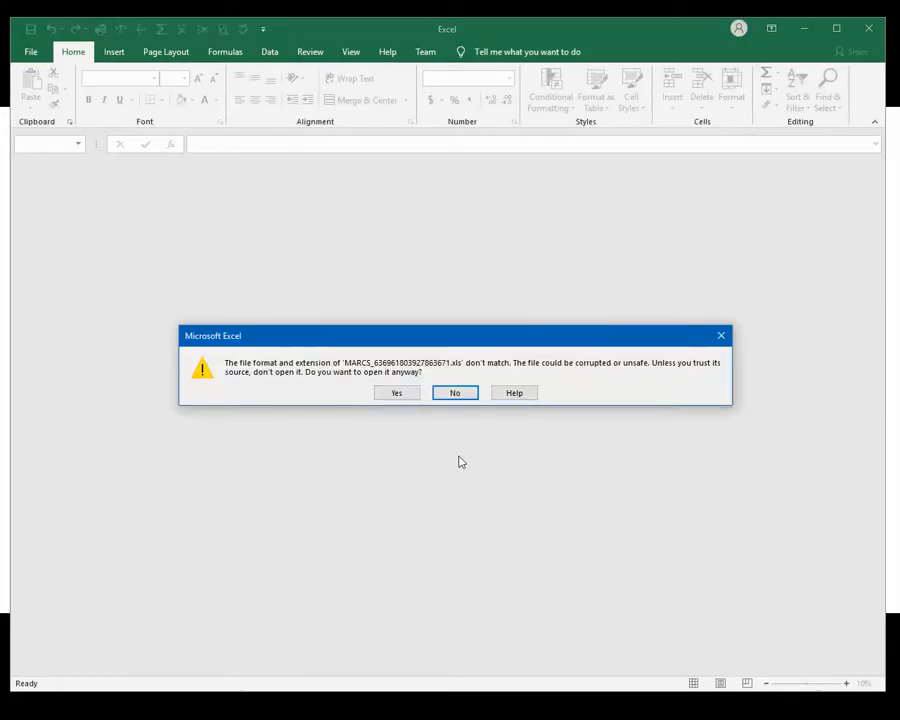
pyautogui.click(408, 394)
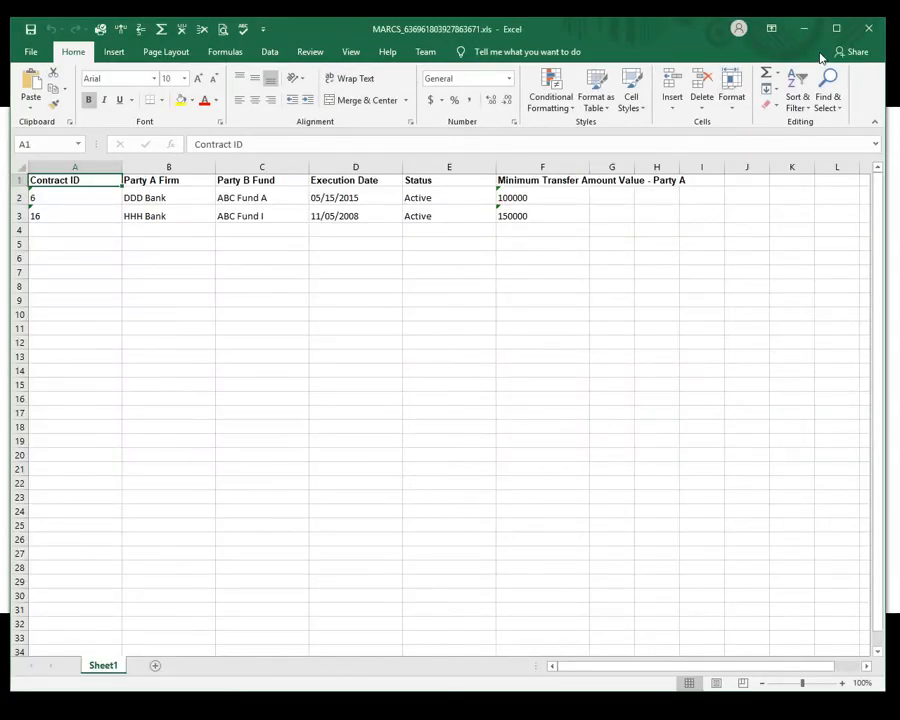
pyautogui.click(866, 28)
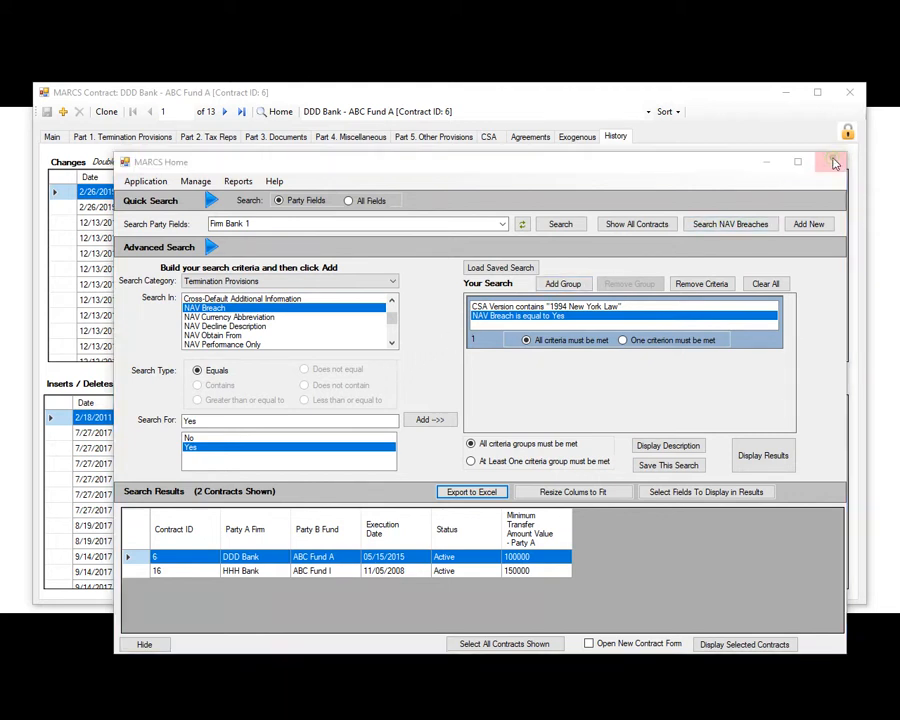
pyautogui.click(836, 163)
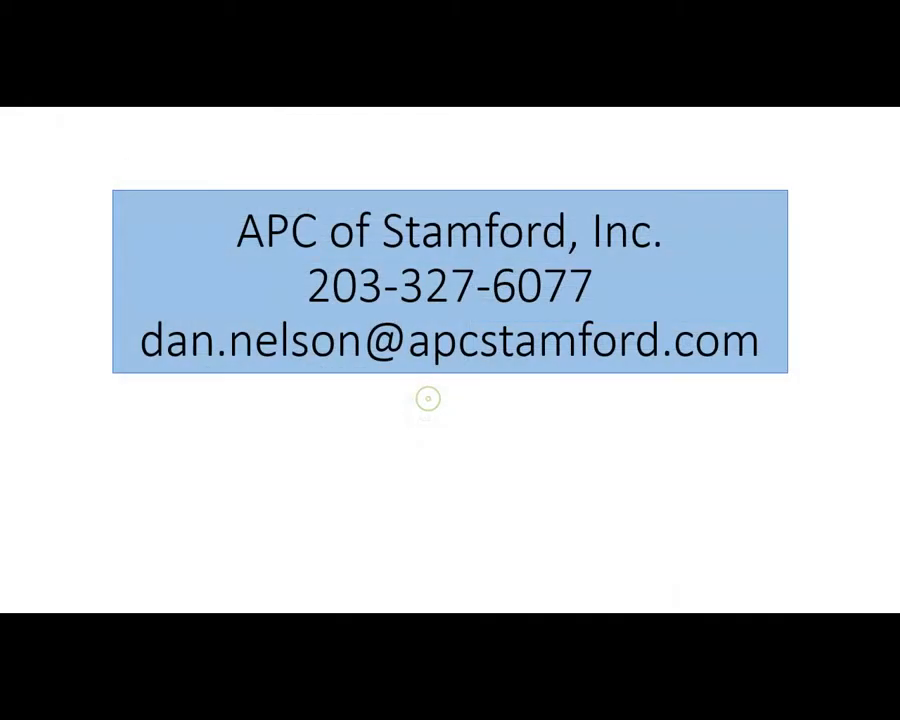